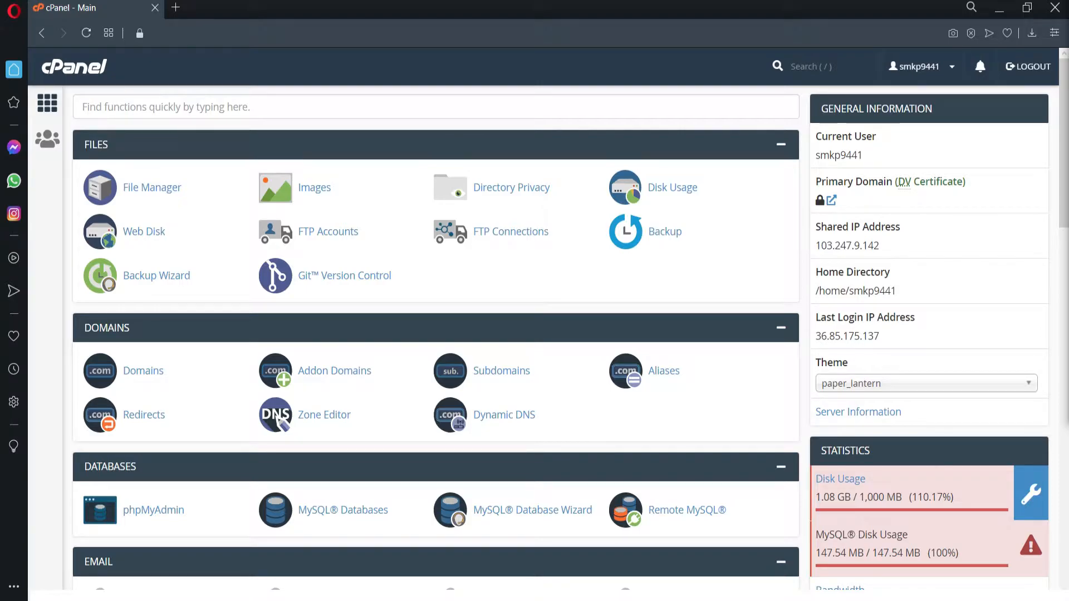
Review the account and MySQL disk usage figures on the cPanel home page.
{"action": "scroll", "coordinate": [683, 306], "scroll_direction": "down", "scroll_amount": 3}
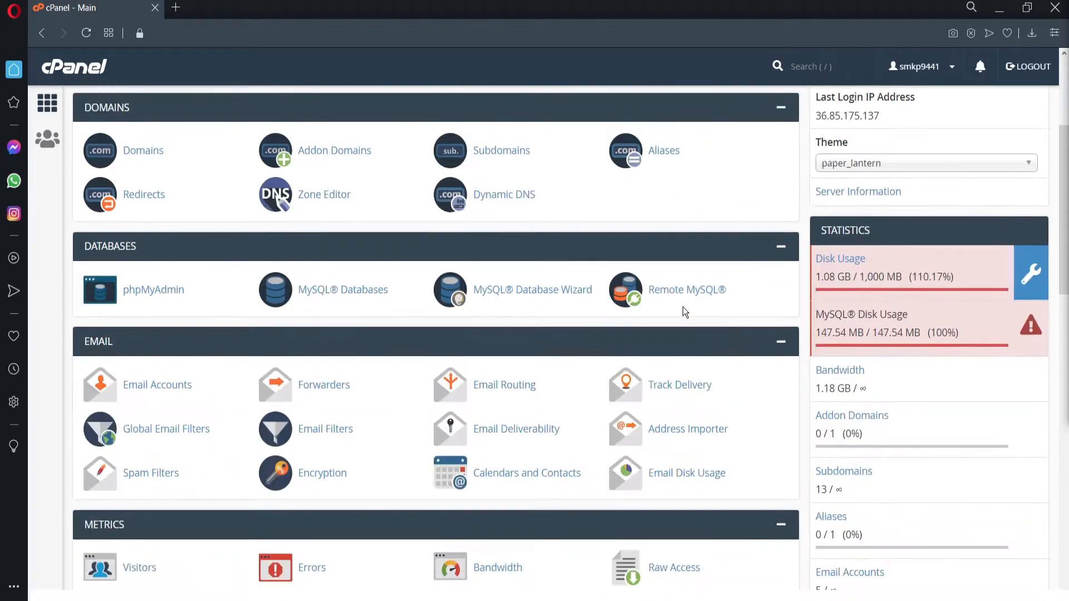
{"action": "scroll", "coordinate": [683, 307], "scroll_direction": "up", "scroll_amount": 3}
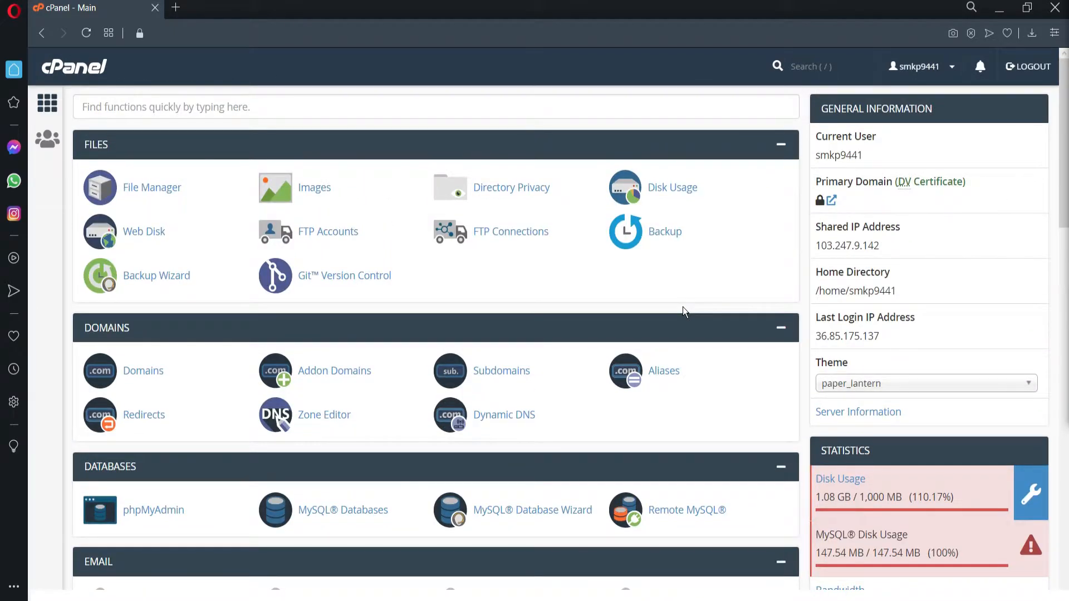
{"action": "scroll", "coordinate": [683, 306], "scroll_direction": "down", "scroll_amount": 8}
{"action": "scroll", "coordinate": [683, 306], "scroll_direction": "up", "scroll_amount": 4}
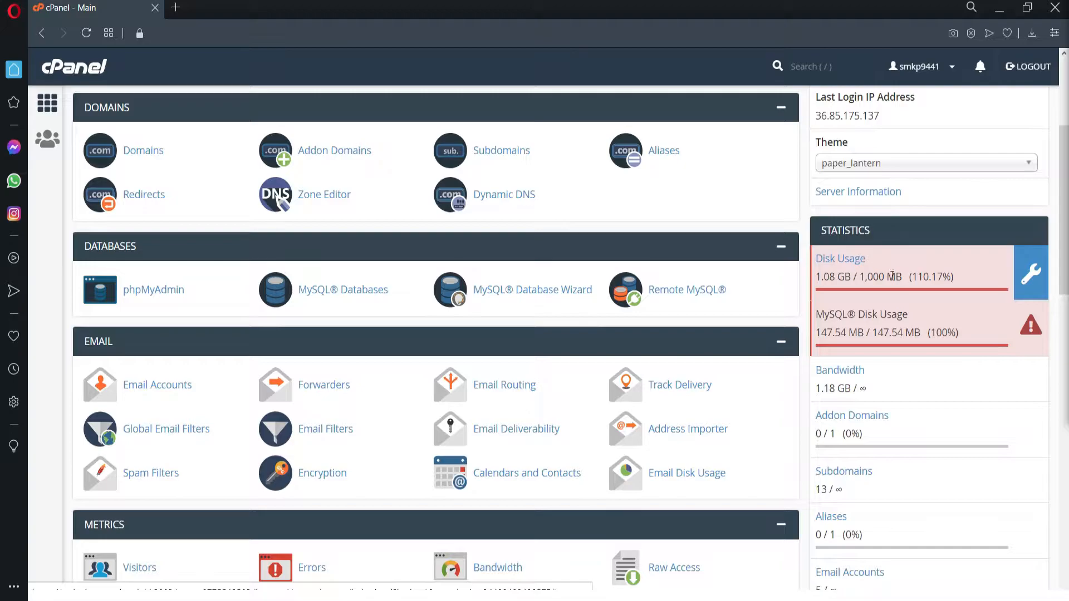
{"action": "triple_click", "coordinate": [830, 278]}
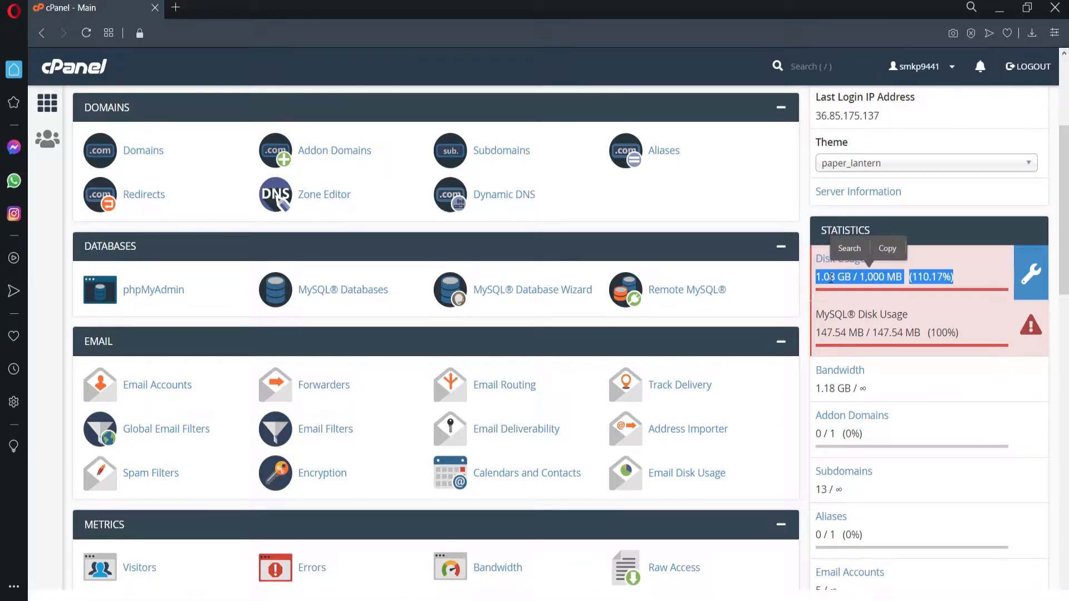
{"action": "left_click", "coordinate": [831, 278]}
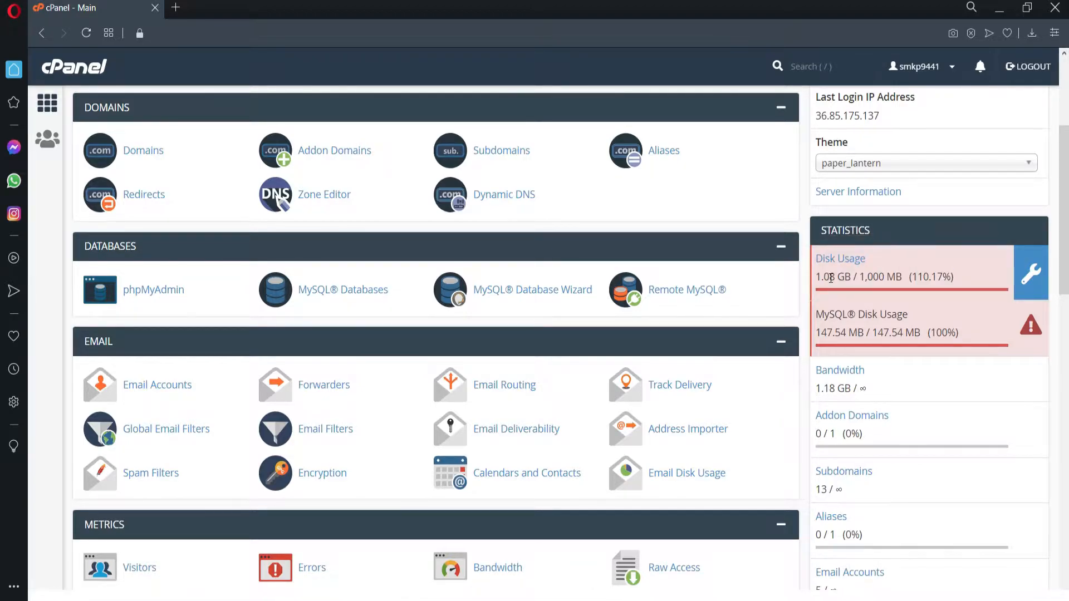
{"action": "triple_click", "coordinate": [848, 332]}
{"action": "left_click", "coordinate": [849, 333]}
{"action": "scroll", "coordinate": [845, 317], "scroll_direction": "down", "scroll_amount": 4}
{"action": "scroll", "coordinate": [846, 317], "scroll_direction": "up", "scroll_amount": 8}
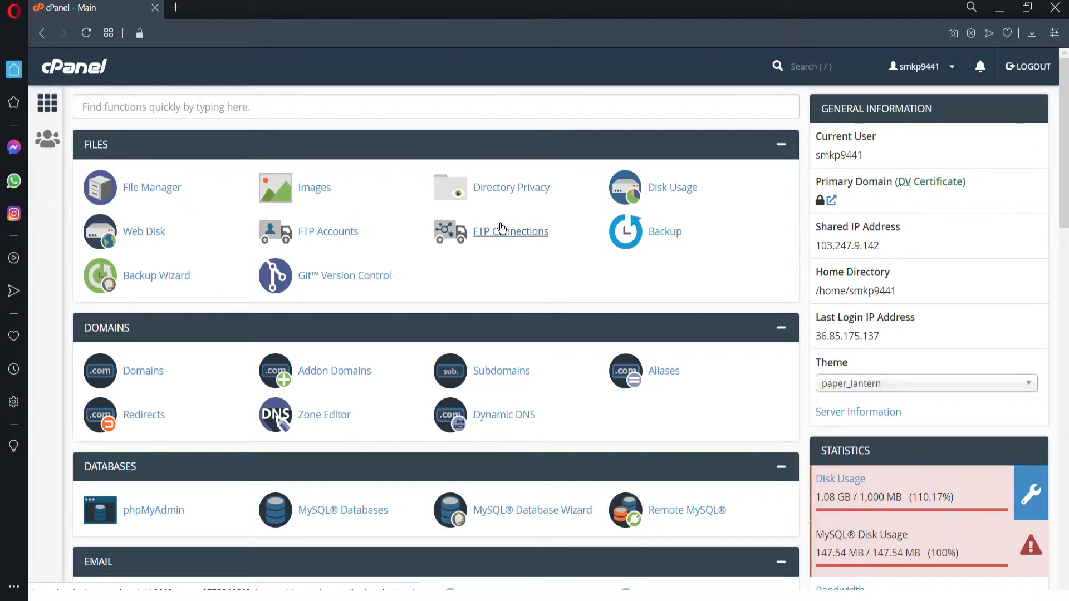
Open Disk Usage in a new tab and look through its usage table.
{"action": "right_click", "coordinate": [656, 189]}
{"action": "left_click", "coordinate": [682, 192]}
{"action": "left_click", "coordinate": [181, 4]}
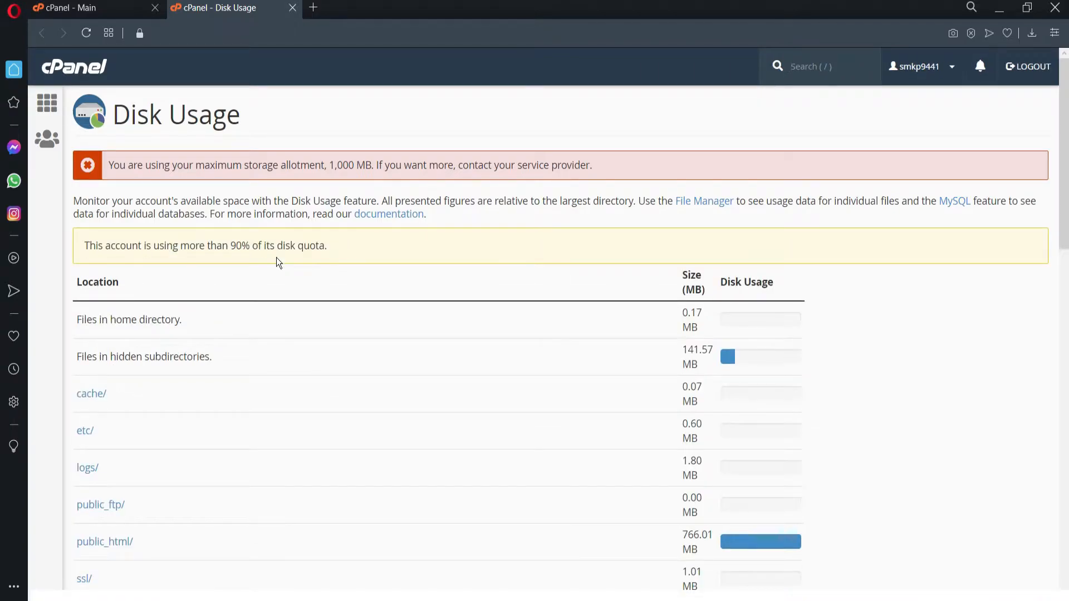
{"action": "scroll", "coordinate": [276, 259], "scroll_direction": "down", "scroll_amount": 3}
{"action": "scroll", "coordinate": [279, 262], "scroll_direction": "down", "scroll_amount": 3}
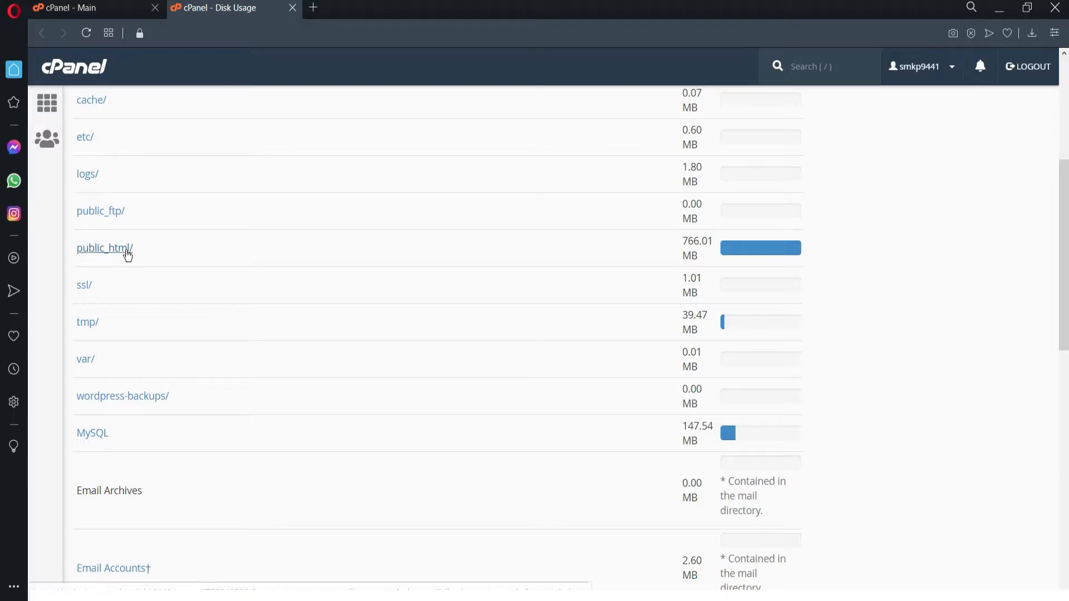
{"action": "scroll", "coordinate": [320, 255], "scroll_direction": "down", "scroll_amount": 2}
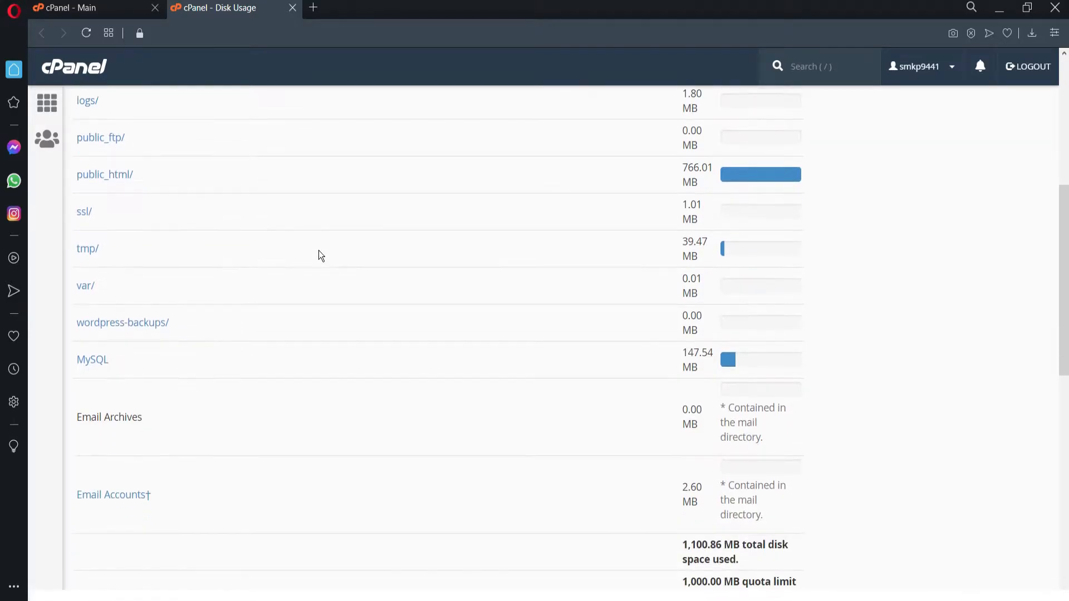
{"action": "scroll", "coordinate": [273, 268], "scroll_direction": "down", "scroll_amount": 3}
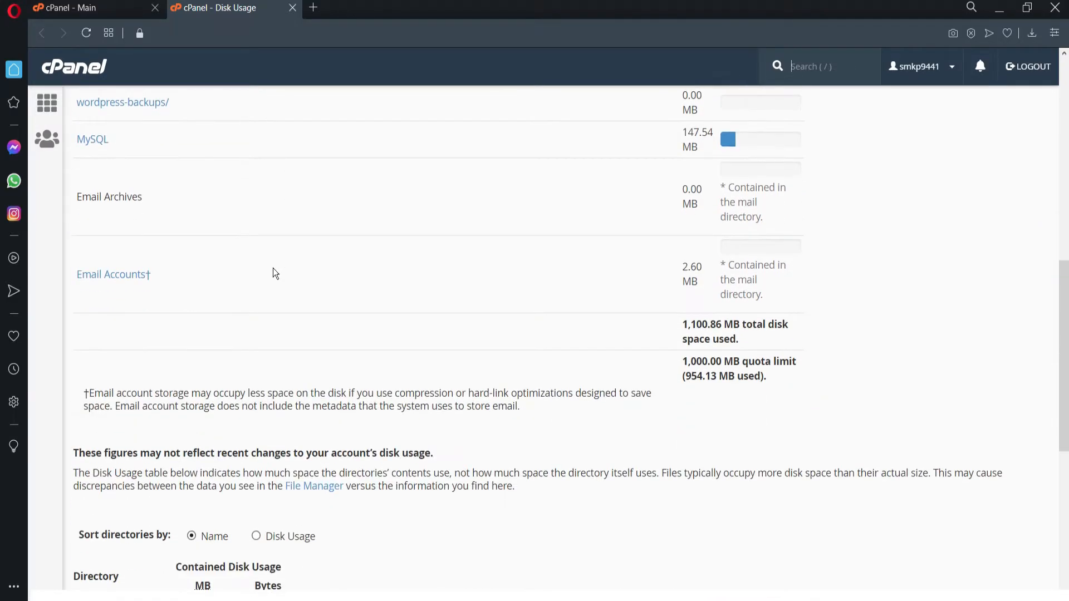
{"action": "scroll", "coordinate": [156, 266], "scroll_direction": "up", "scroll_amount": 4}
Open the public_html/ folder in File Manager from the Disk Usage table.
{"action": "left_click", "coordinate": [103, 249]}
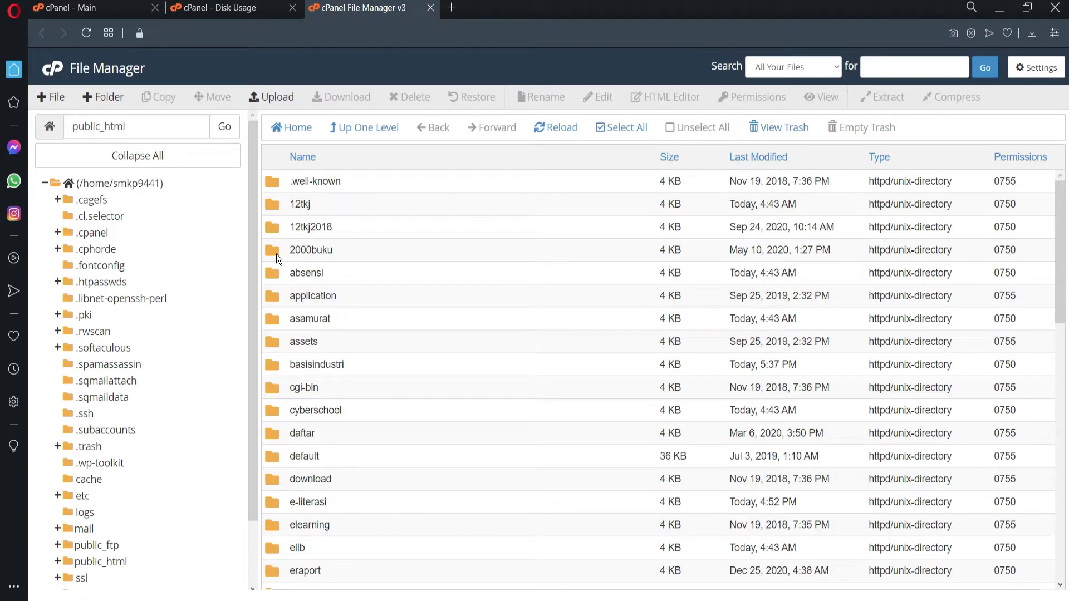
{"action": "scroll", "coordinate": [276, 254], "scroll_direction": "down", "scroll_amount": 6}
{"action": "scroll", "coordinate": [276, 254], "scroll_direction": "up", "scroll_amount": 6}
Go back to the cPanel - Main tab and open Backup under Files.
{"action": "left_click", "coordinate": [84, 8]}
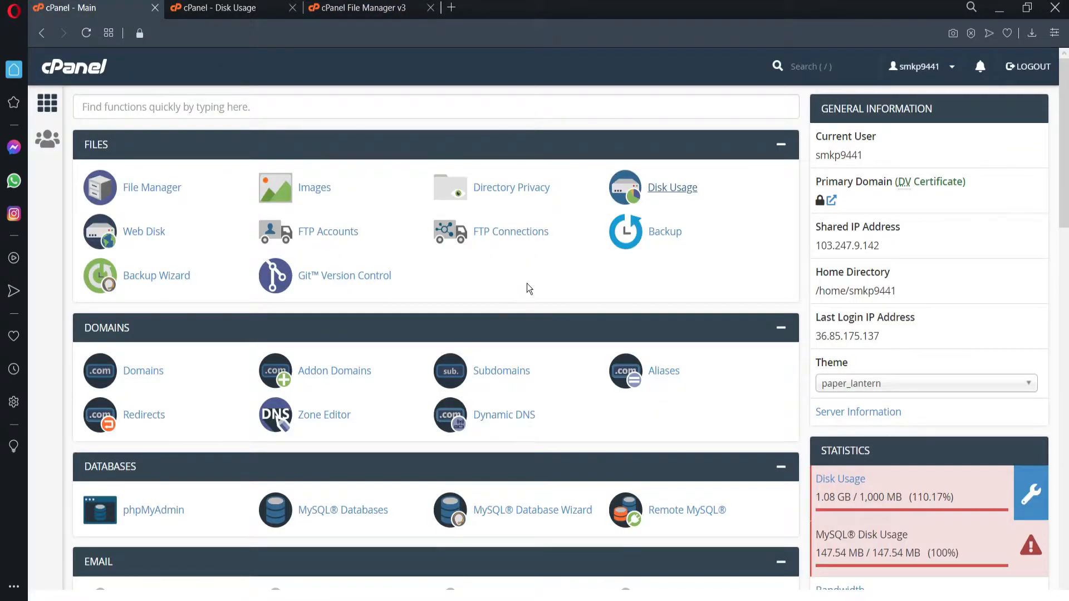
{"action": "left_click", "coordinate": [662, 228]}
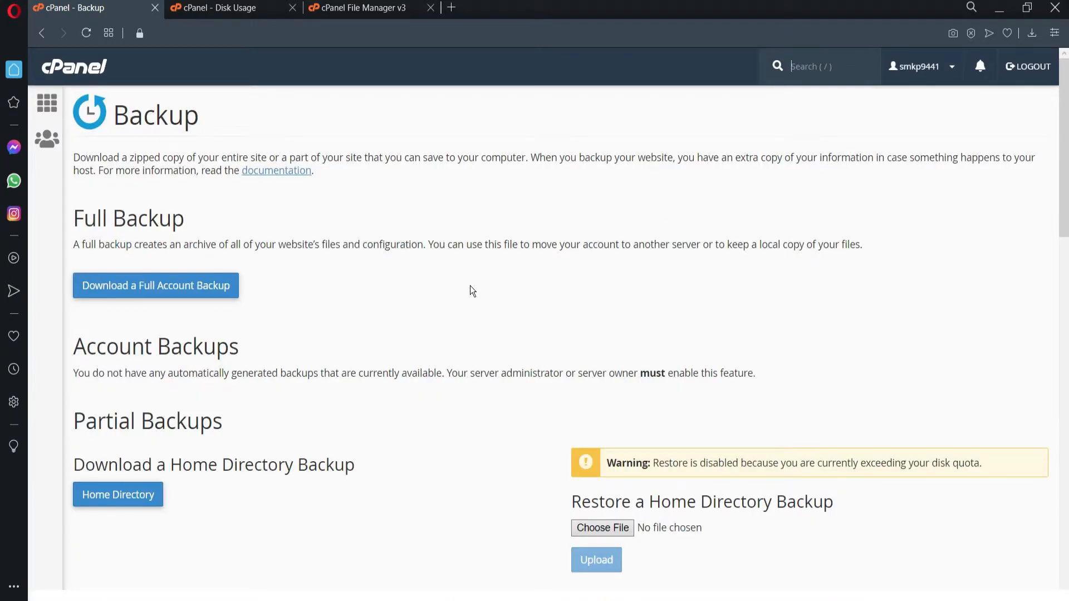
{"action": "scroll", "coordinate": [470, 288], "scroll_direction": "down", "scroll_amount": 5}
{"action": "scroll", "coordinate": [470, 286], "scroll_direction": "down", "scroll_amount": 13}
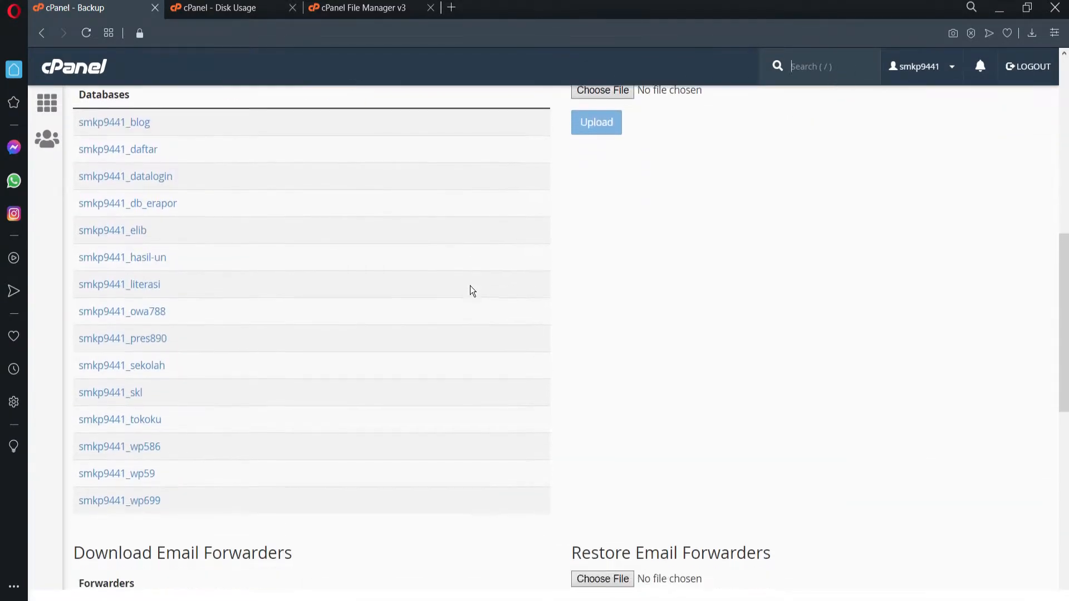
{"action": "scroll", "coordinate": [470, 285], "scroll_direction": "up", "scroll_amount": 14}
{"action": "scroll", "coordinate": [470, 286], "scroll_direction": "up", "scroll_amount": 4}
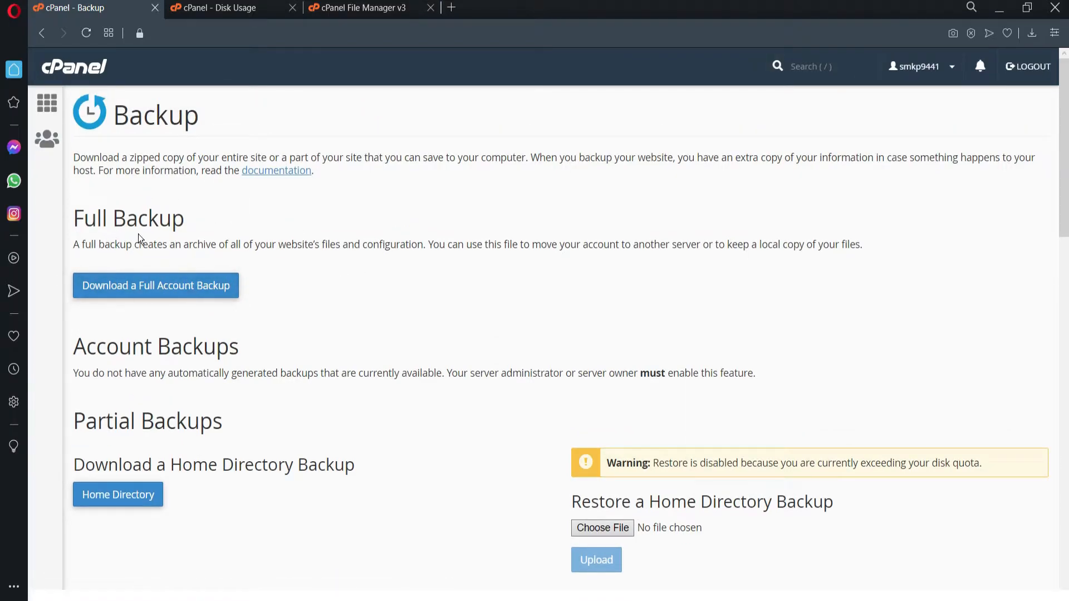
Read through the Full Backup, Account Backups and Partial Backups sections.
{"action": "triple_click", "coordinate": [113, 225]}
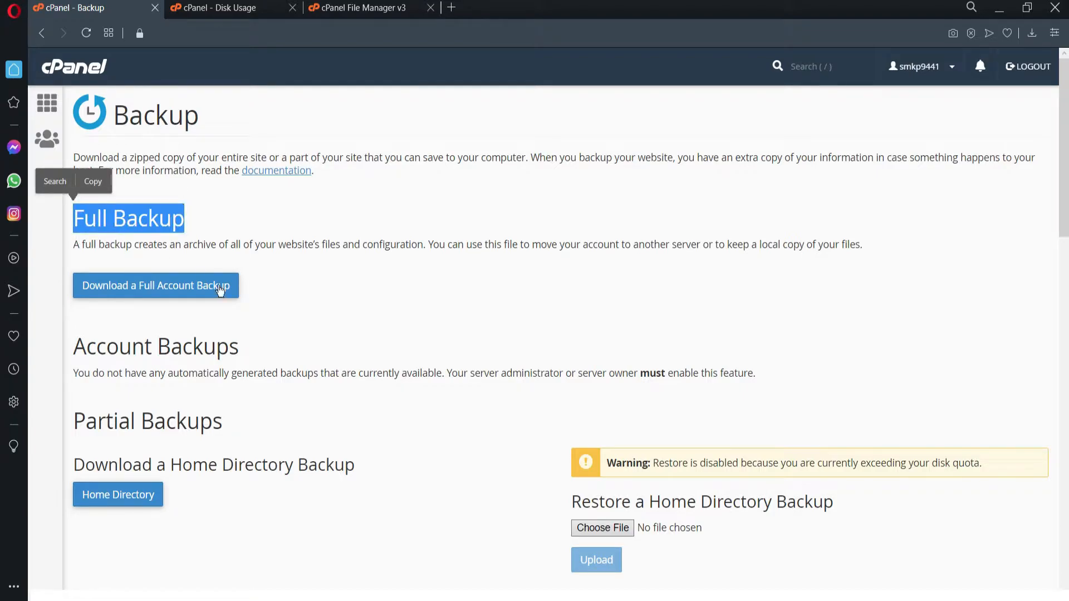
{"action": "left_click", "coordinate": [359, 341]}
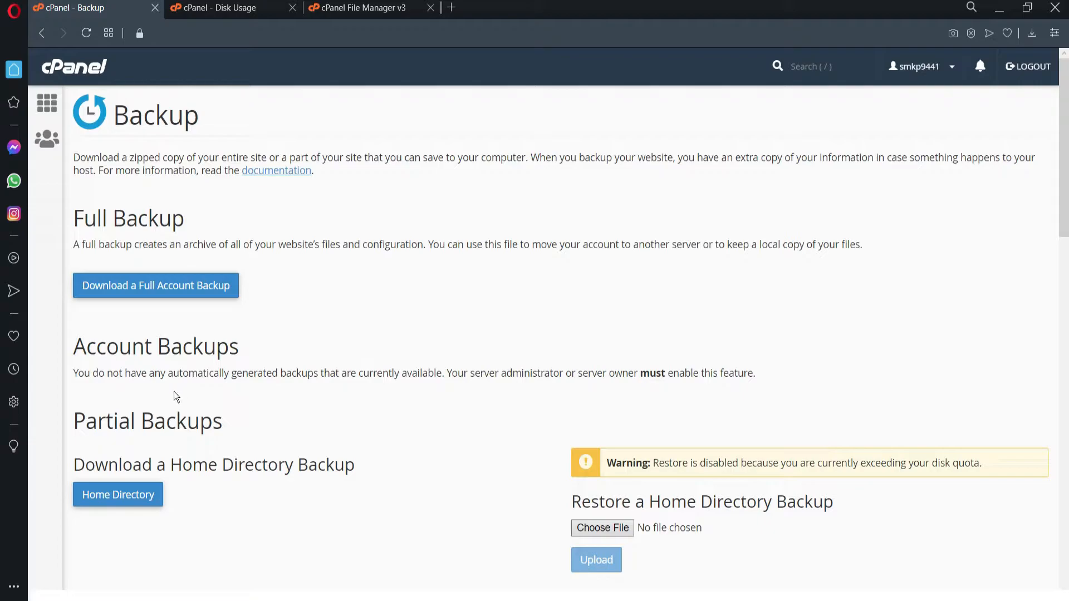
{"action": "scroll", "coordinate": [174, 393], "scroll_direction": "down", "scroll_amount": 3}
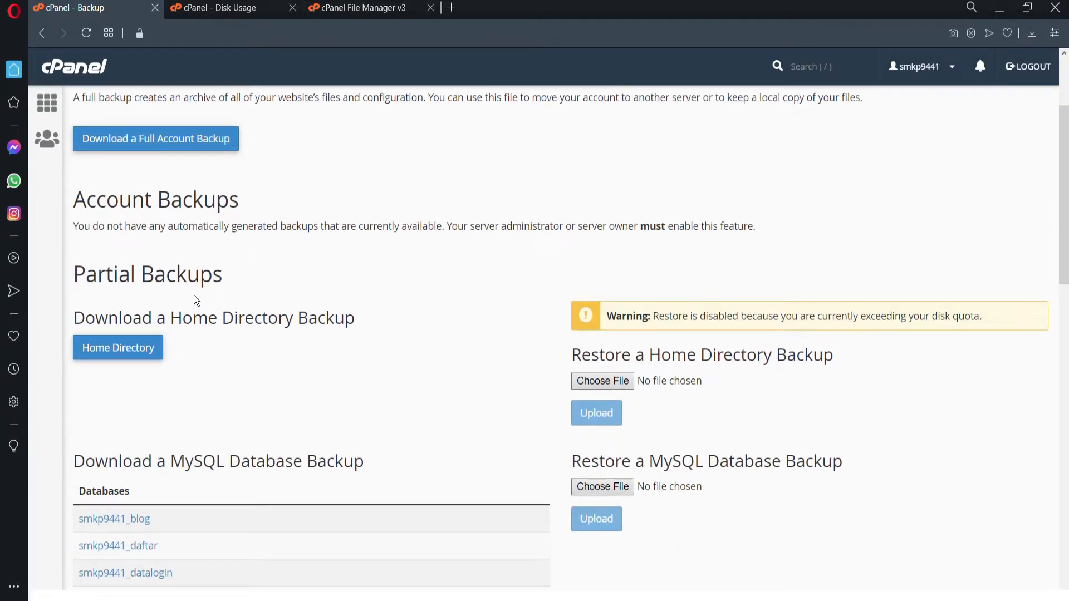
{"action": "scroll", "coordinate": [127, 361], "scroll_direction": "down", "scroll_amount": 6}
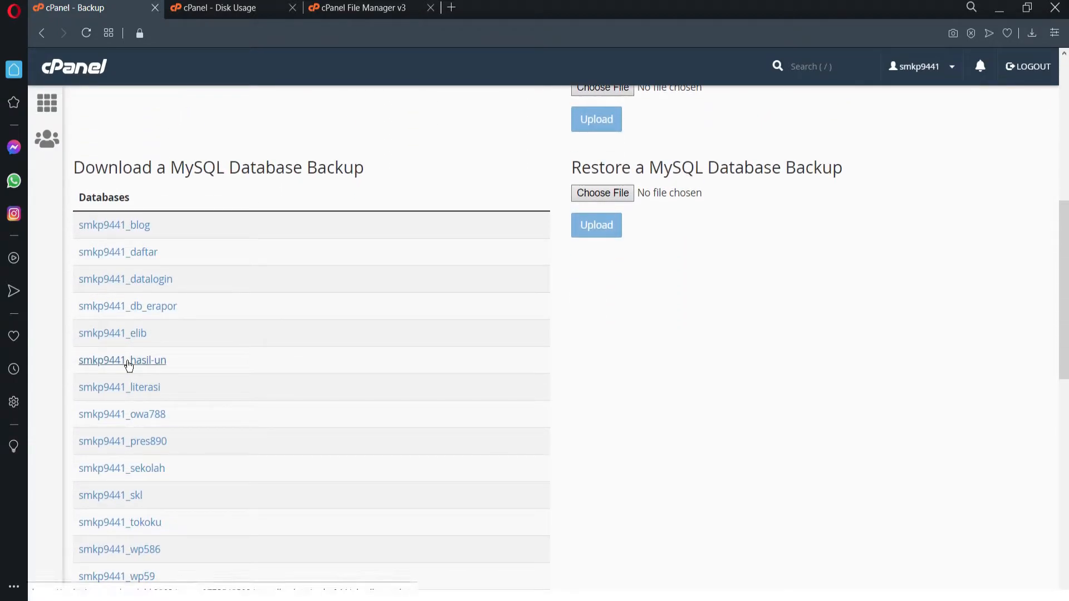
{"action": "scroll", "coordinate": [129, 365], "scroll_direction": "down", "scroll_amount": 9}
{"action": "scroll", "coordinate": [129, 365], "scroll_direction": "down", "scroll_amount": 2}
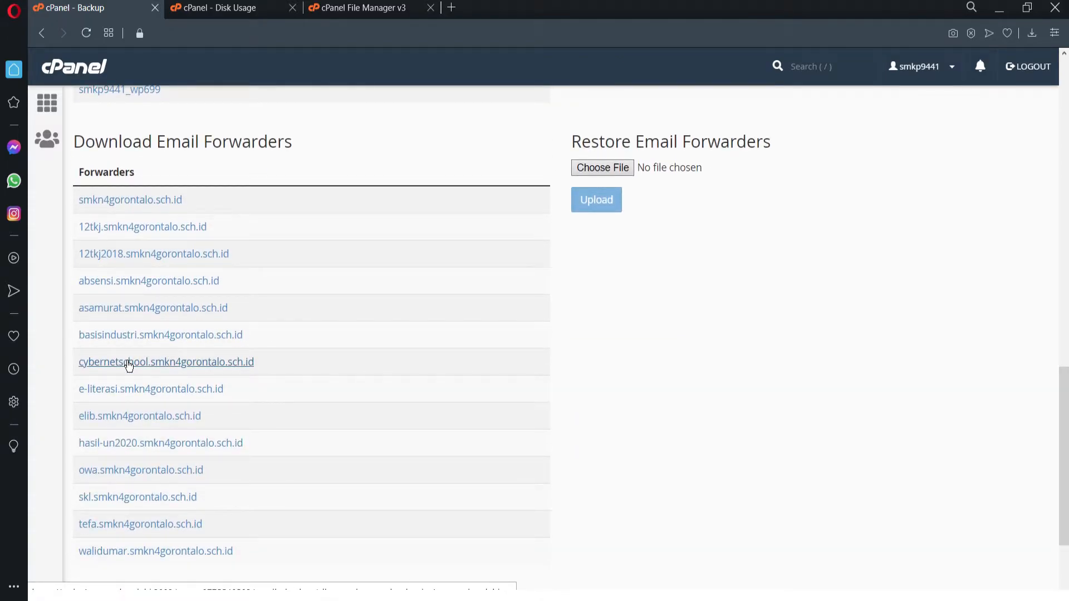
{"action": "scroll", "coordinate": [128, 365], "scroll_direction": "down", "scroll_amount": 3}
{"action": "scroll", "coordinate": [129, 365], "scroll_direction": "up", "scroll_amount": 16}
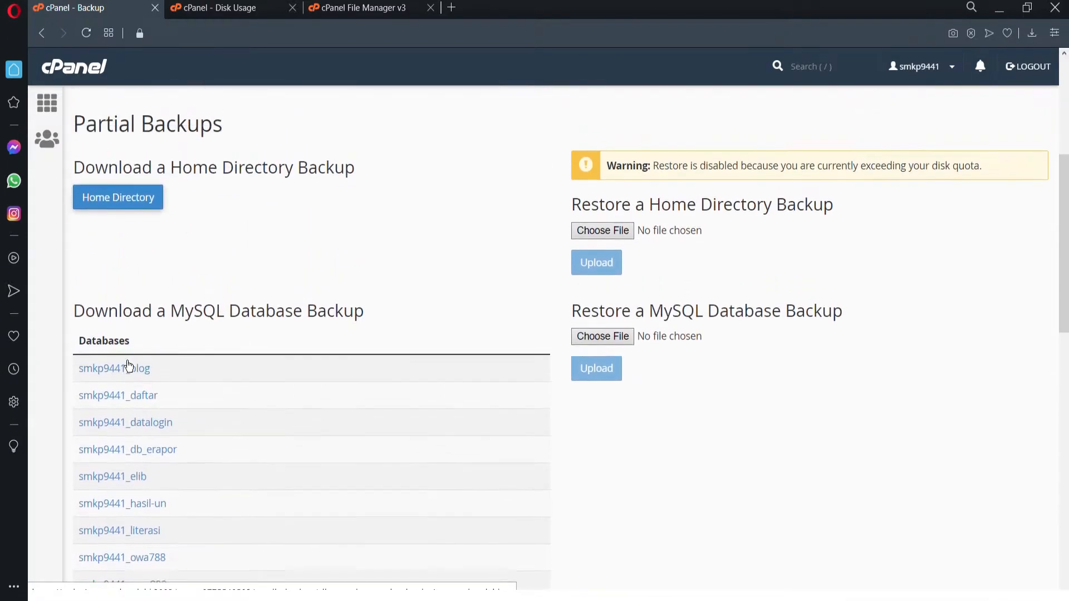
{"action": "scroll", "coordinate": [424, 334], "scroll_direction": "up", "scroll_amount": 3}
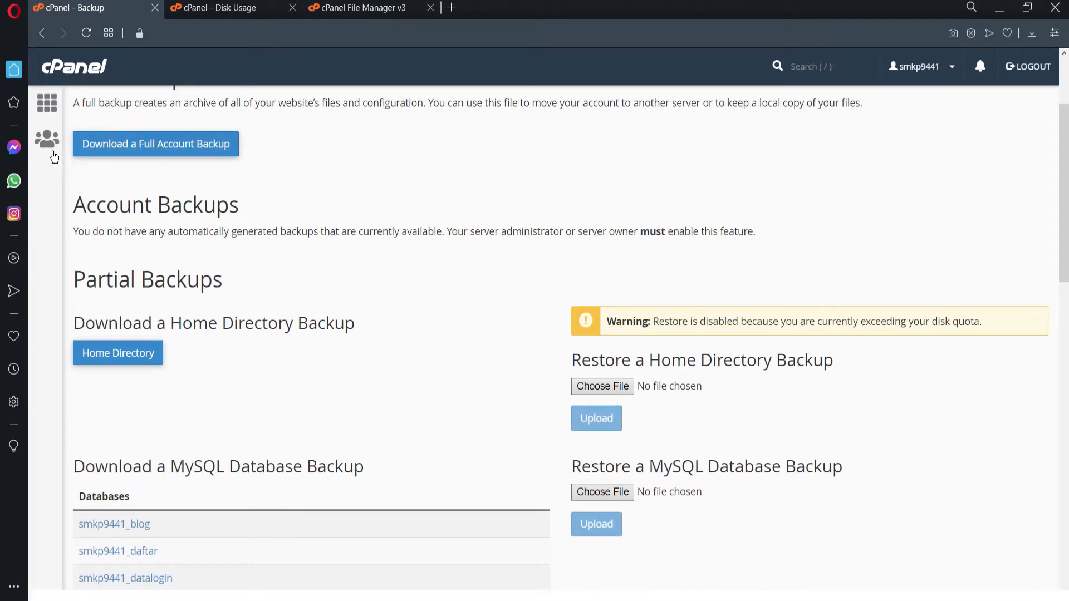
{"action": "left_click", "coordinate": [59, 109]}
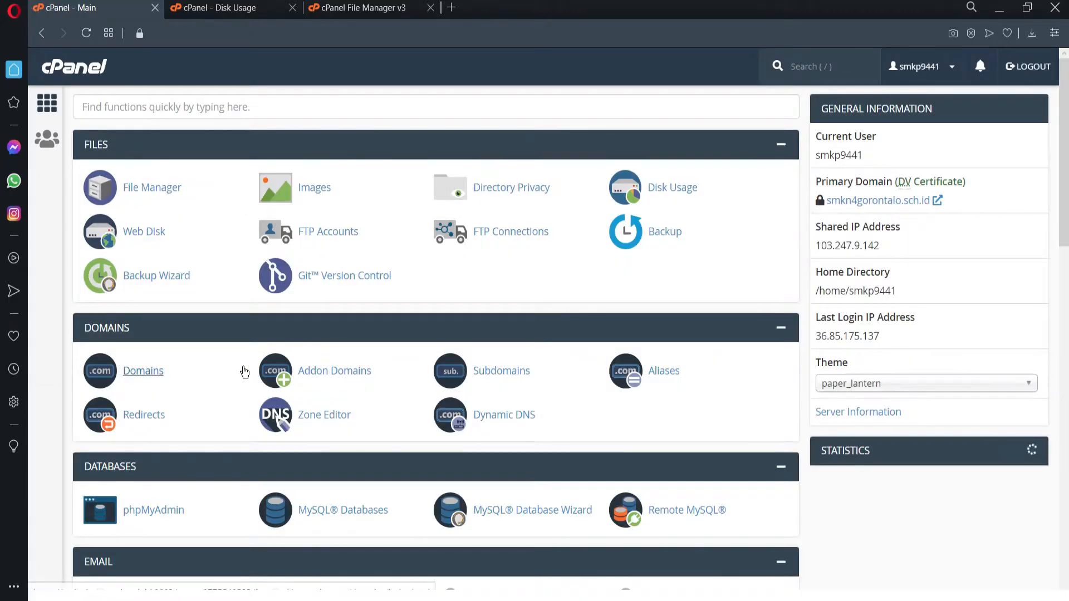
{"action": "left_click", "coordinate": [157, 276]}
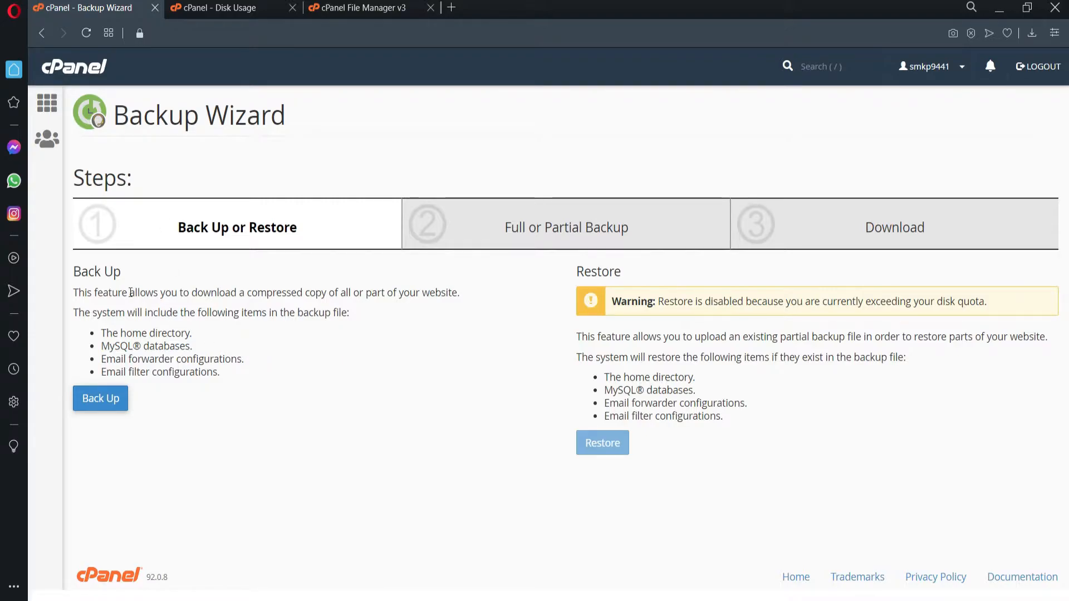
{"action": "triple_click", "coordinate": [107, 283]}
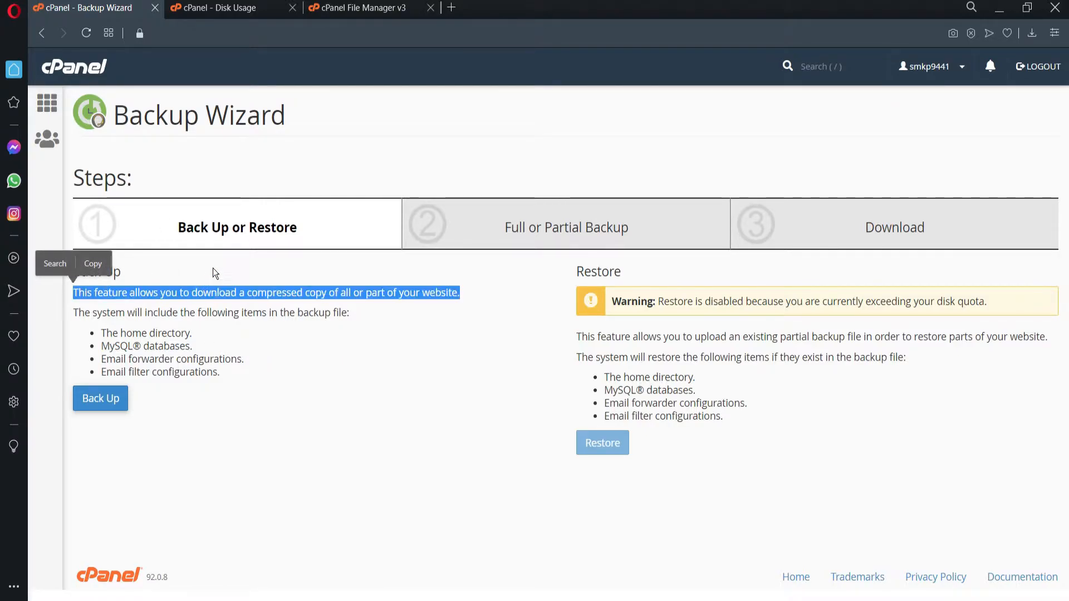
{"action": "left_click", "coordinate": [178, 271]}
{"action": "triple_click", "coordinate": [97, 272]}
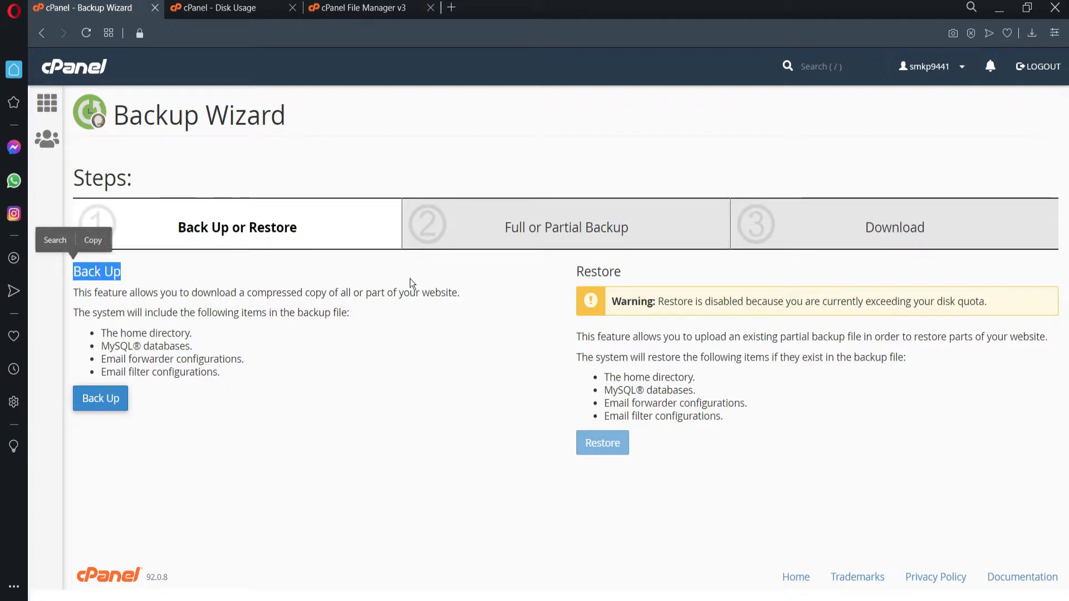
{"action": "triple_click", "coordinate": [594, 271]}
{"action": "left_click", "coordinate": [446, 330]}
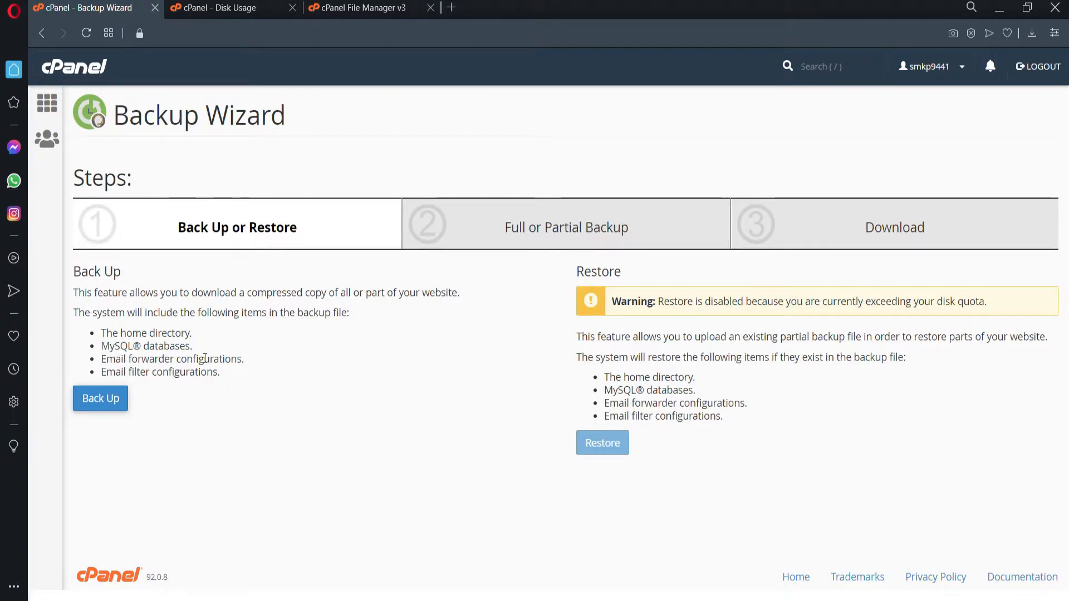
Start the Backup Wizard, browse the MySQL database backups, then return to step 2.
{"action": "left_click", "coordinate": [106, 412]}
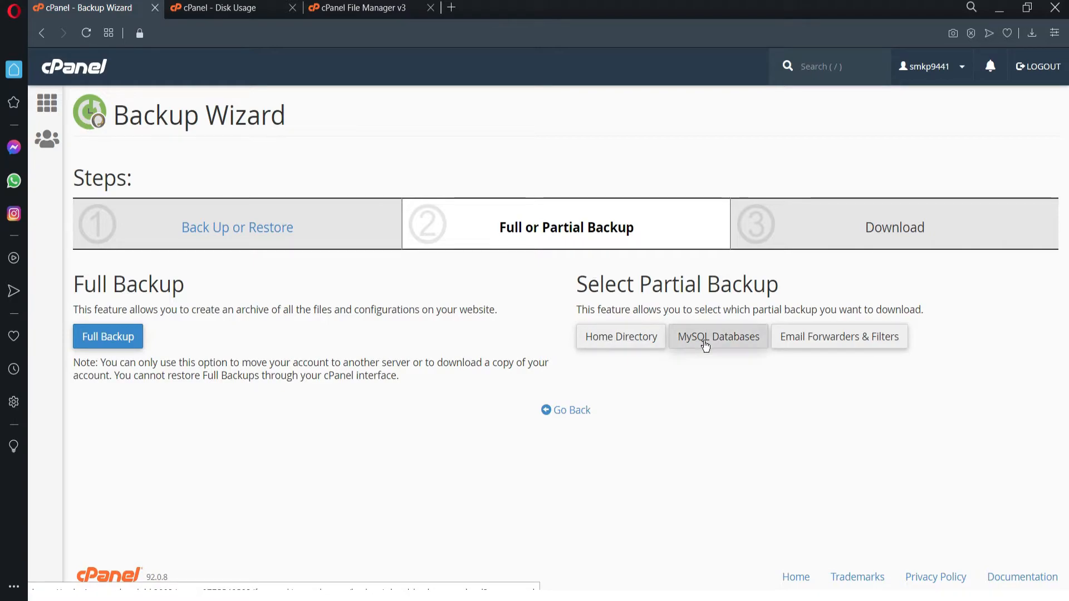
{"action": "left_click", "coordinate": [732, 349]}
{"action": "scroll", "coordinate": [329, 405], "scroll_direction": "down", "scroll_amount": 5}
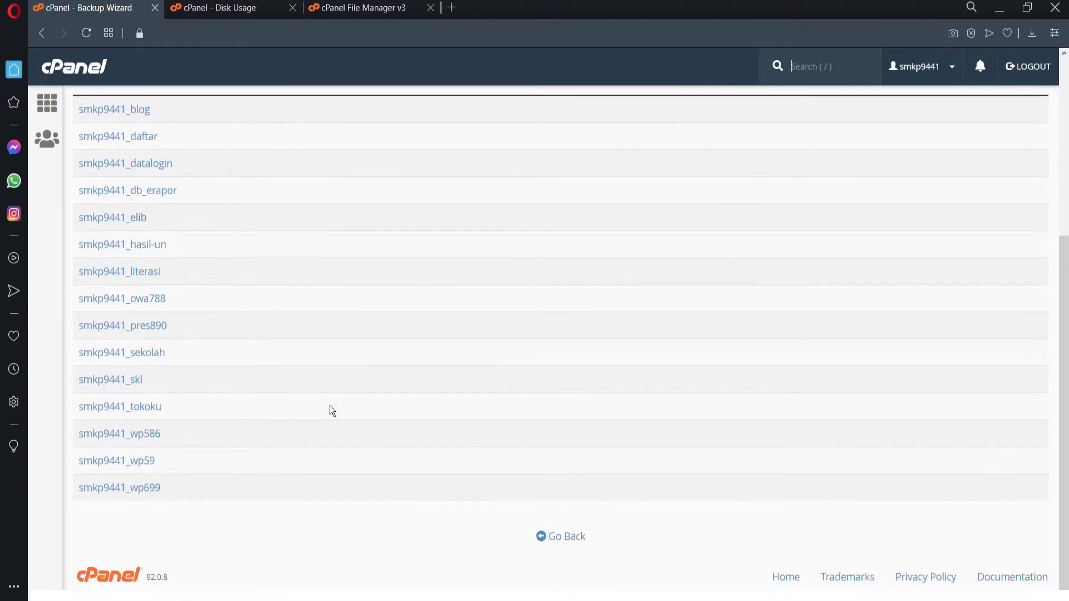
{"action": "scroll", "coordinate": [329, 405], "scroll_direction": "up", "scroll_amount": 5}
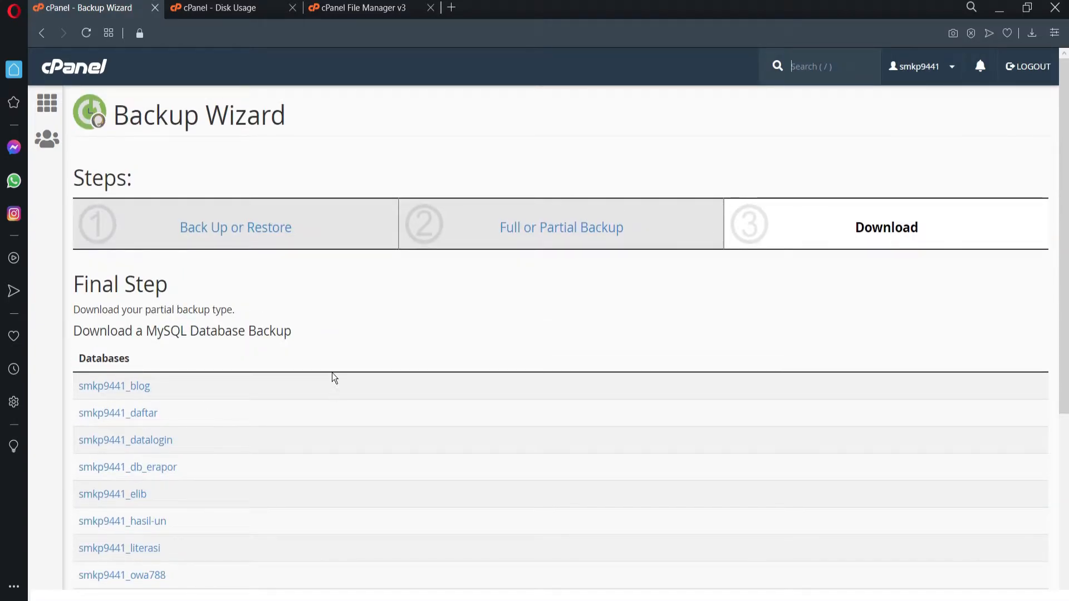
{"action": "scroll", "coordinate": [543, 232], "scroll_direction": "down", "scroll_amount": 5}
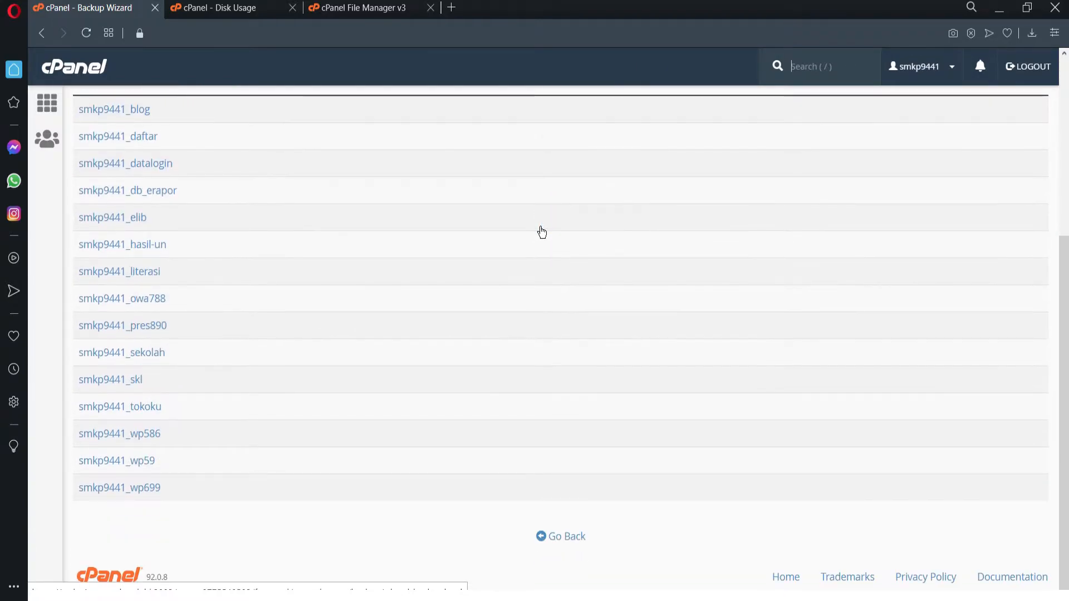
{"action": "scroll", "coordinate": [122, 447], "scroll_direction": "up", "scroll_amount": 5}
{"action": "left_click", "coordinate": [505, 225]}
Choose Full Backup and leave Backup Destination set to Home Directory.
{"action": "left_click", "coordinate": [119, 348]}
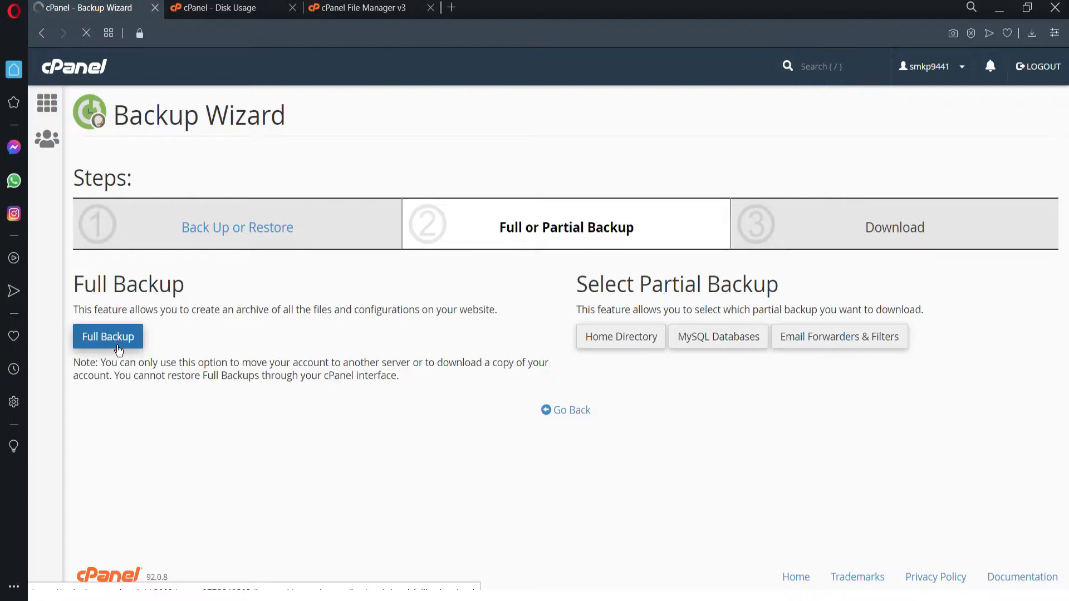
{"action": "scroll", "coordinate": [217, 368], "scroll_direction": "down", "scroll_amount": 1}
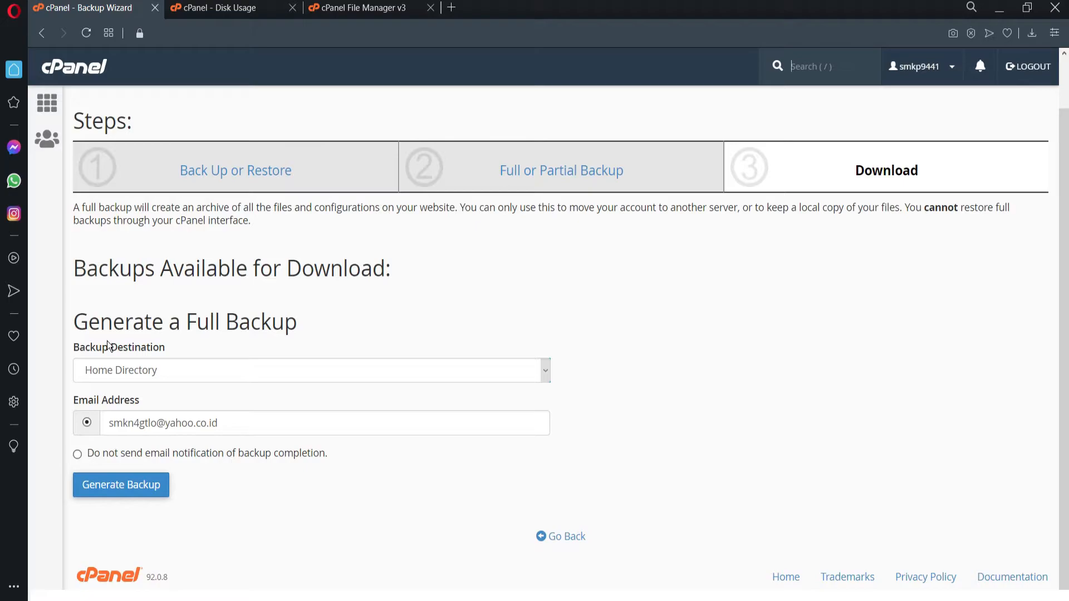
{"action": "left_click", "coordinate": [313, 372]}
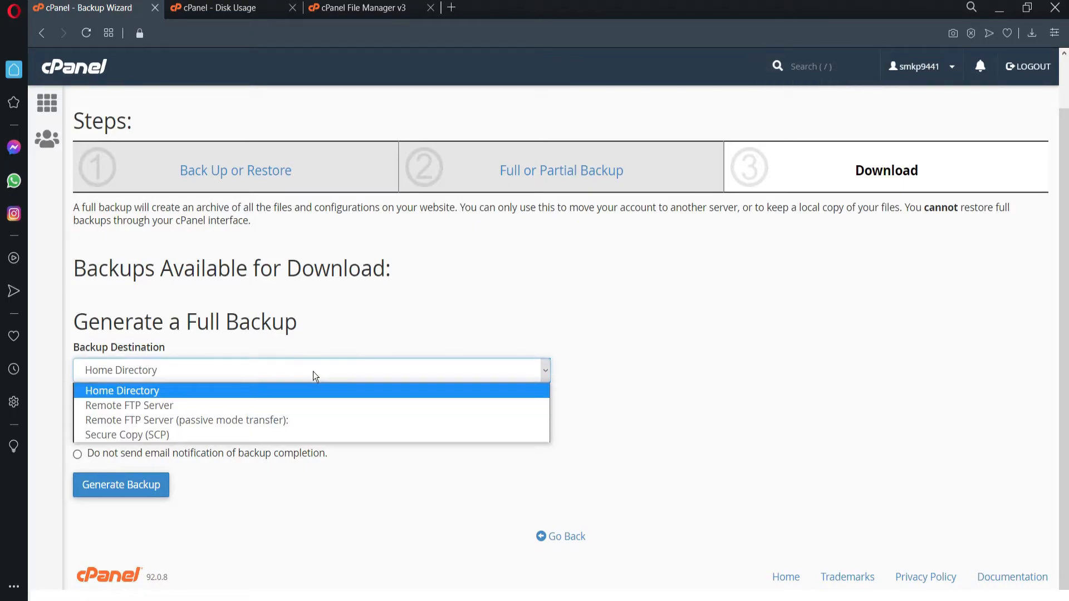
{"action": "left_click", "coordinate": [174, 393]}
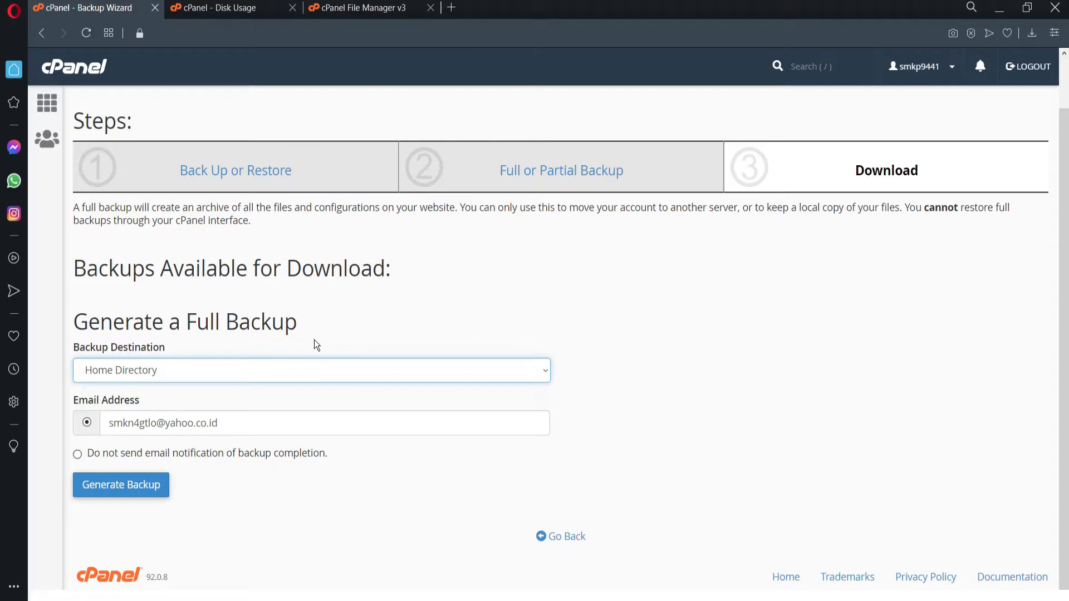
{"action": "left_click", "coordinate": [278, 370]}
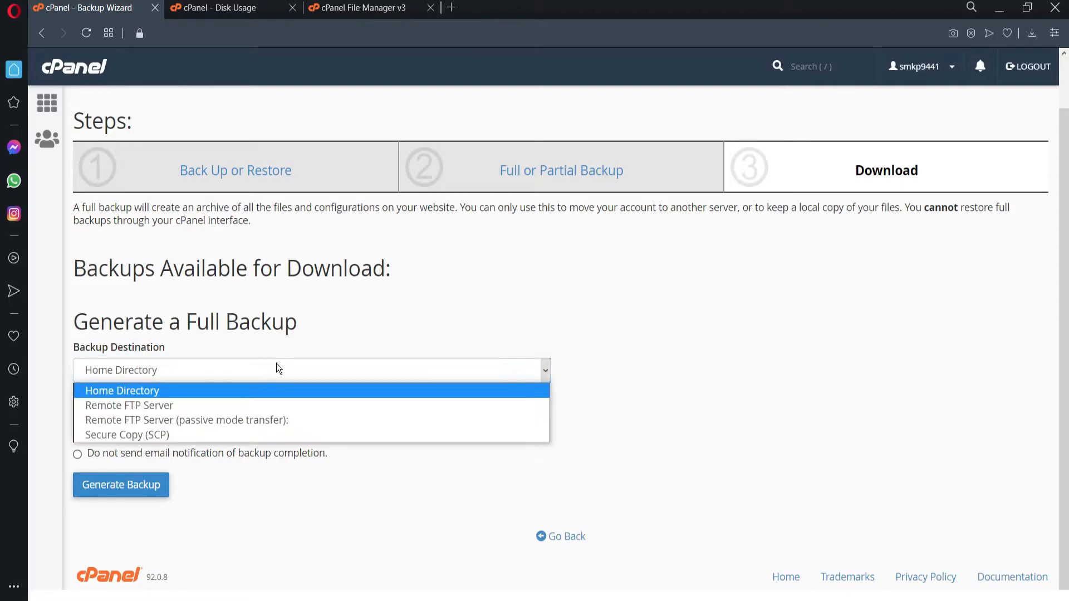
{"action": "left_click", "coordinate": [129, 393]}
{"action": "left_click", "coordinate": [152, 368]}
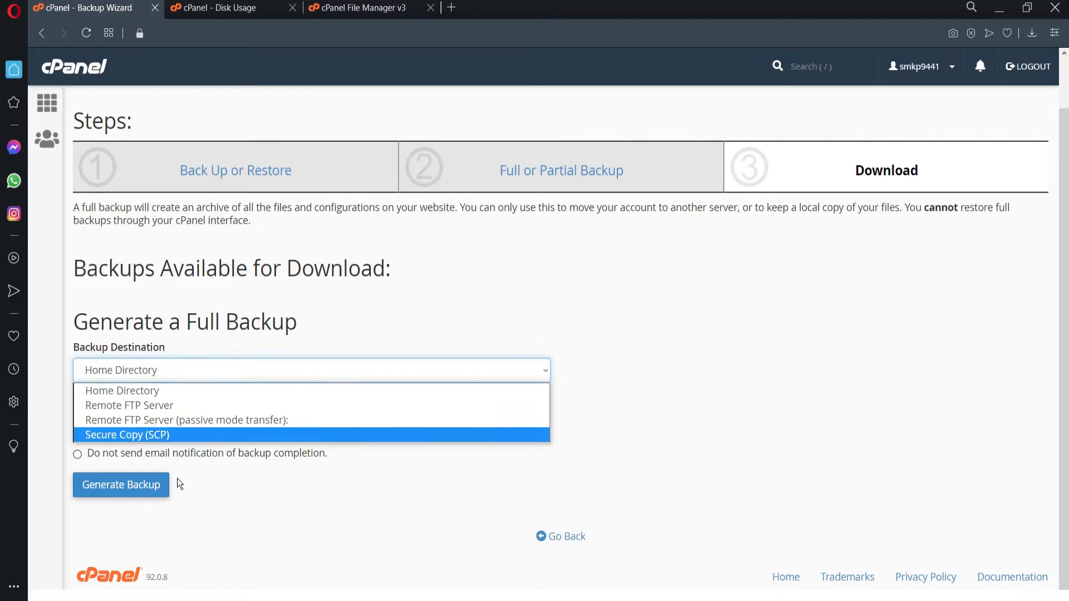
{"action": "left_click", "coordinate": [223, 540]}
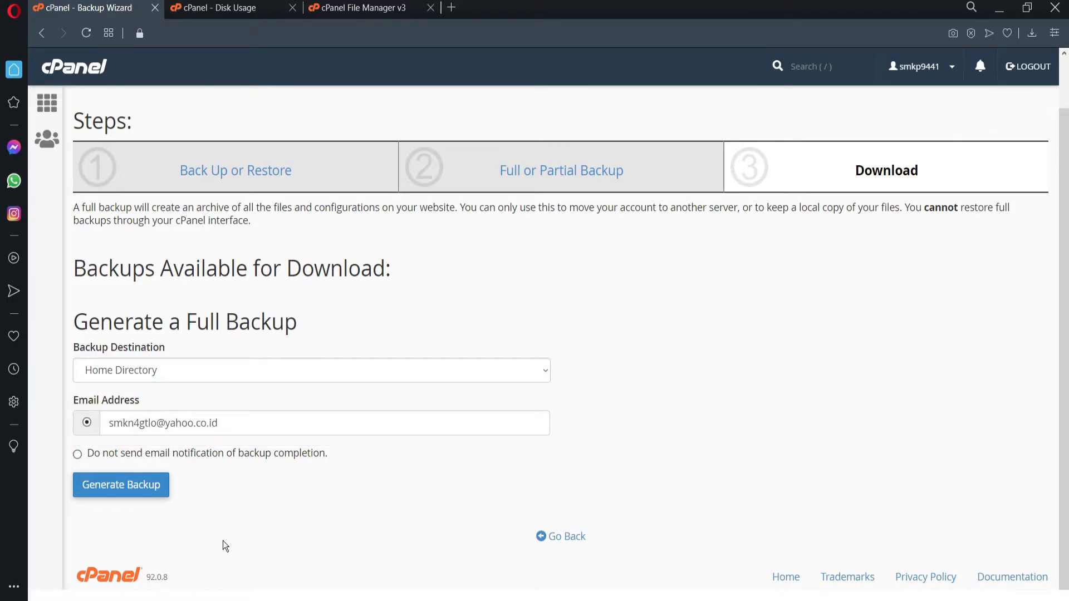
{"action": "left_click", "coordinate": [160, 378]}
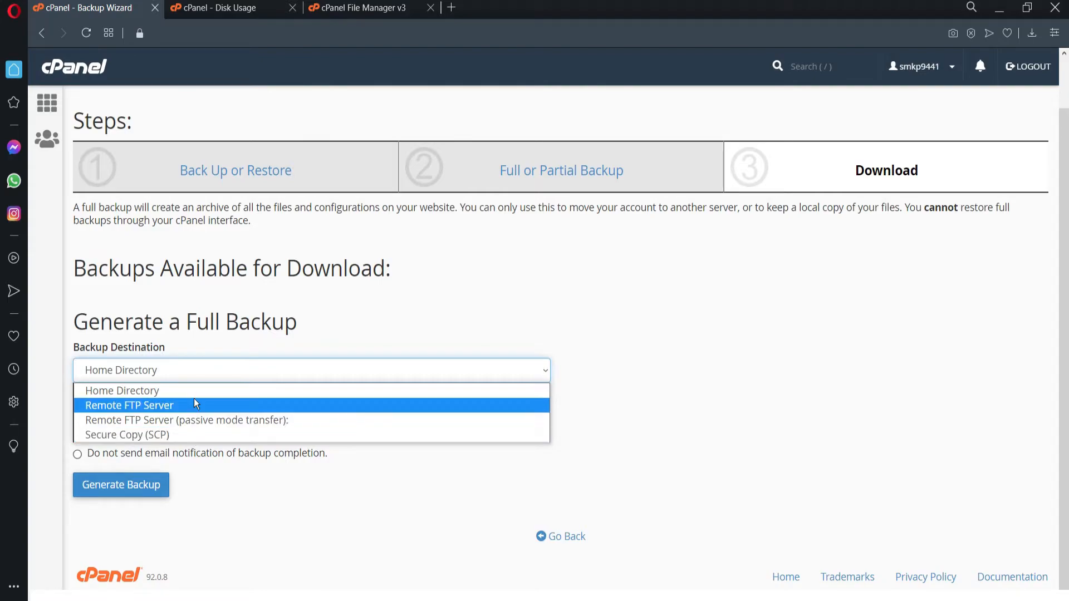
Set the full backup's destination to Secure Copy (SCP).
{"action": "left_click", "coordinate": [189, 435]}
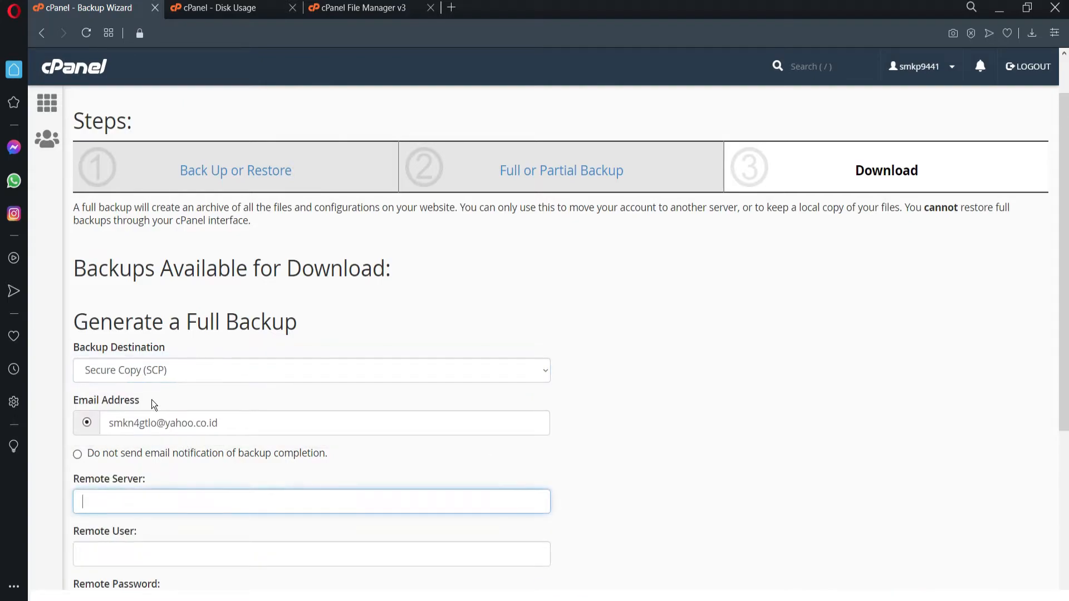
{"action": "scroll", "coordinate": [213, 433], "scroll_direction": "down", "scroll_amount": 3}
{"action": "scroll", "coordinate": [213, 434], "scroll_direction": "down", "scroll_amount": 2}
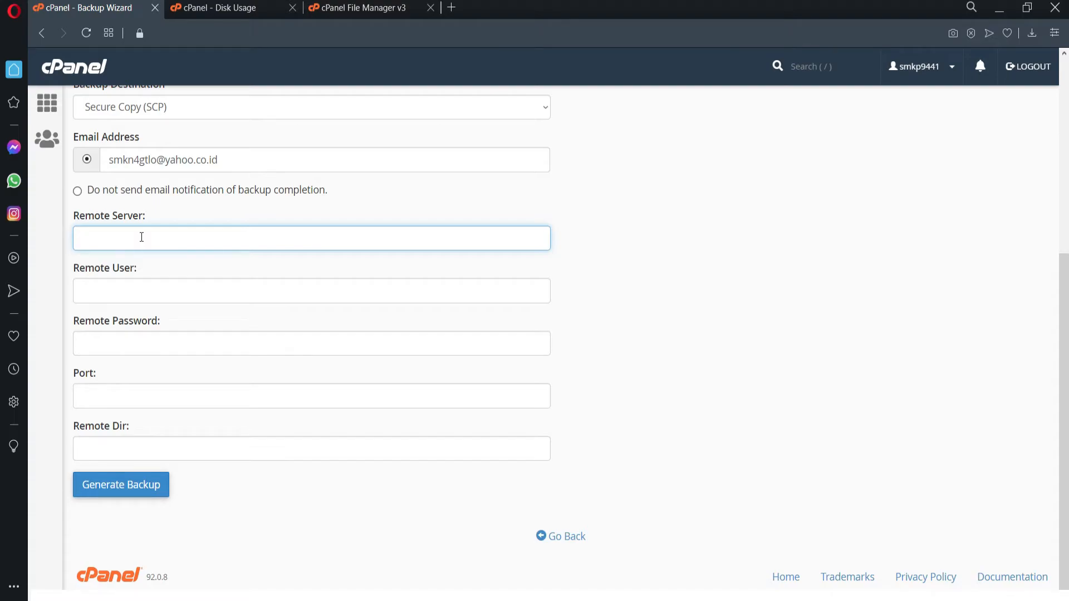
{"action": "type", "text": "walidumar.my.id"}
Enter the remote user, the remote password, port 22 and the user's home folder as Remote Dir.
{"action": "key", "text": "Tab"}
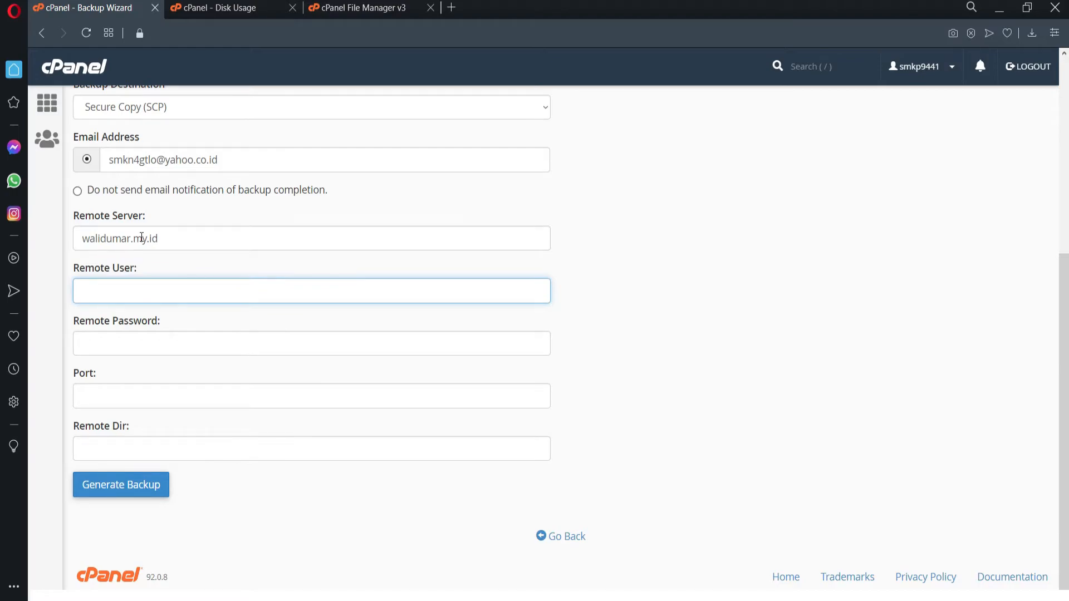
{"action": "type", "text": "walidumar"}
{"action": "key", "text": "Tab"}
{"action": "type", "text": "****"}
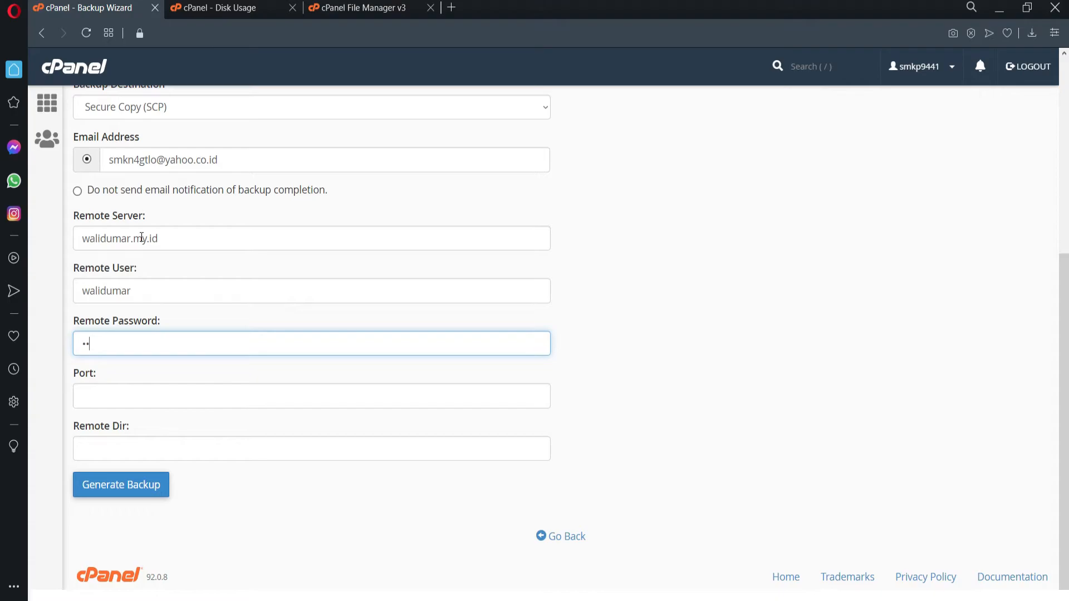
{"action": "key", "text": "BackSpace"}
{"action": "key", "text": "BackSpace"}
{"action": "key", "text": "BackSpace"}
{"action": "key", "text": "BackSpace"}
{"action": "type", "text": "************"}
{"action": "key", "text": "Tab"}
{"action": "type", "text": "22"}
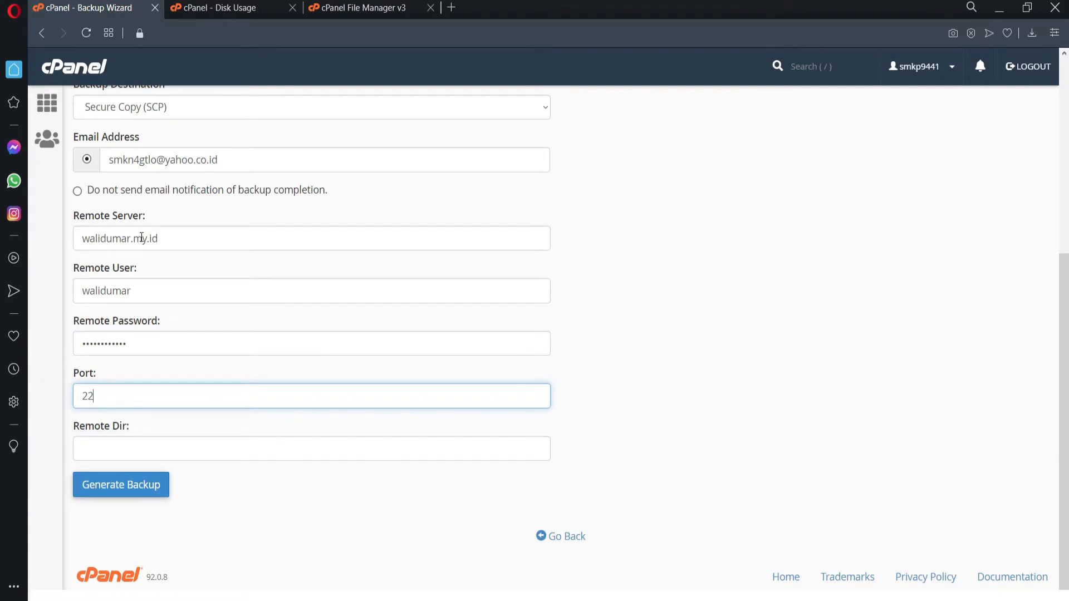
{"action": "key", "text": "Tab"}
{"action": "type", "text": "/hom"}
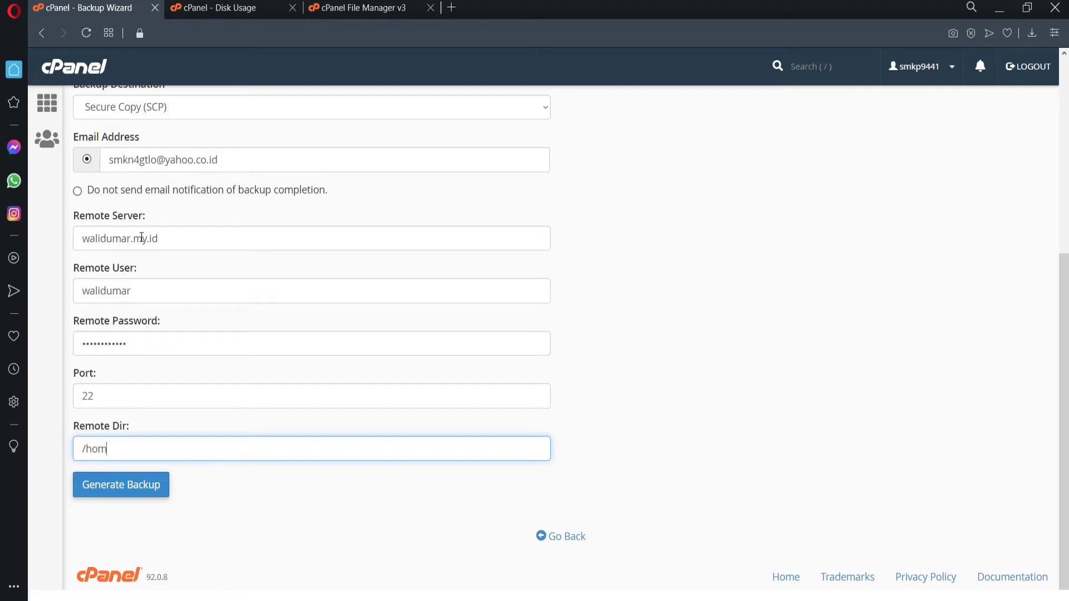
{"action": "type", "text": "e/walidumar"}
Fill in the notification e-mail address using the autocomplete suggestion.
{"action": "scroll", "coordinate": [159, 164], "scroll_direction": "up", "scroll_amount": 4}
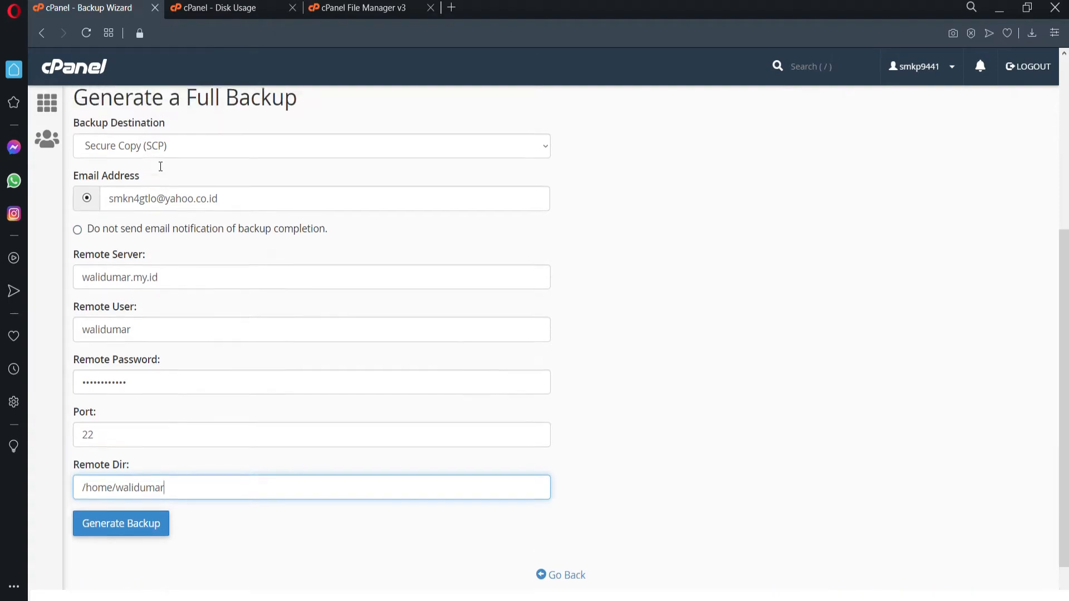
{"action": "scroll", "coordinate": [160, 166], "scroll_direction": "up", "scroll_amount": 2}
{"action": "triple_click", "coordinate": [172, 454]}
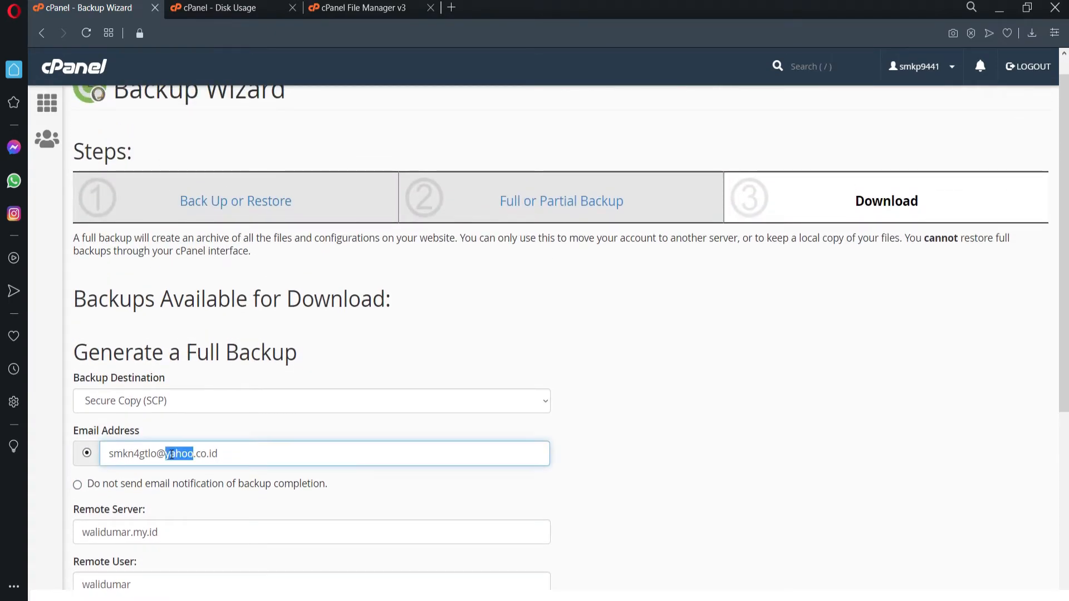
{"action": "type", "text": "wa"}
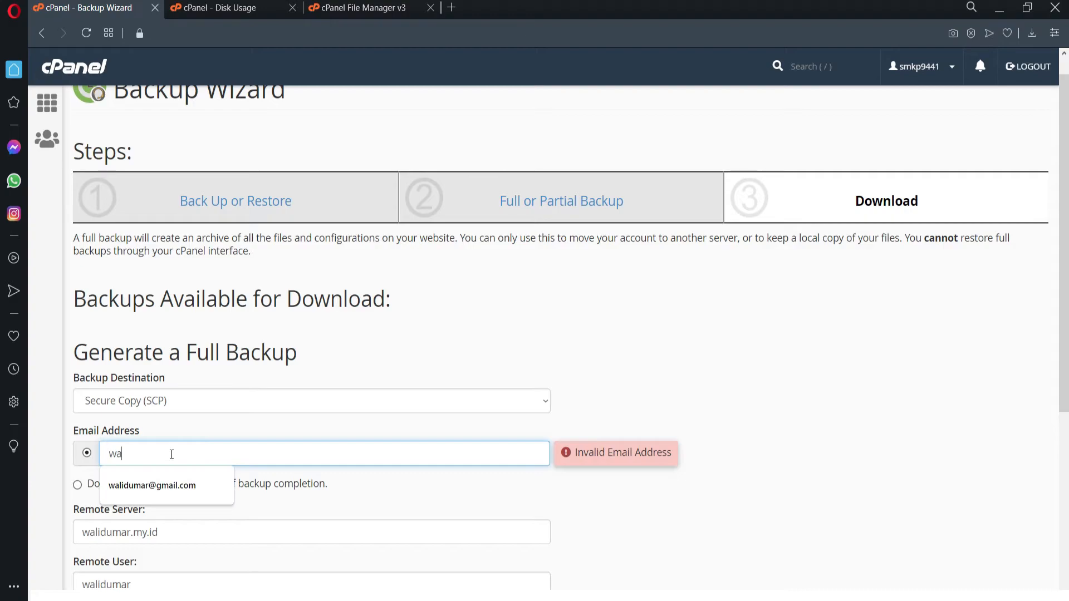
{"action": "key", "text": "Down"}
{"action": "key", "text": "Return"}
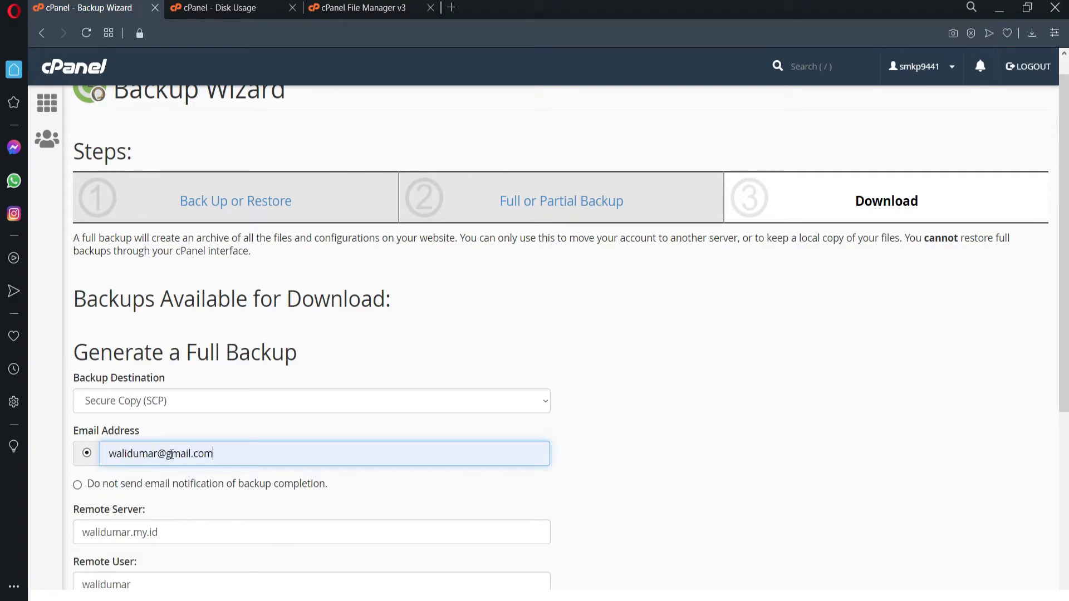
{"action": "scroll", "coordinate": [171, 454], "scroll_direction": "down", "scroll_amount": 5}
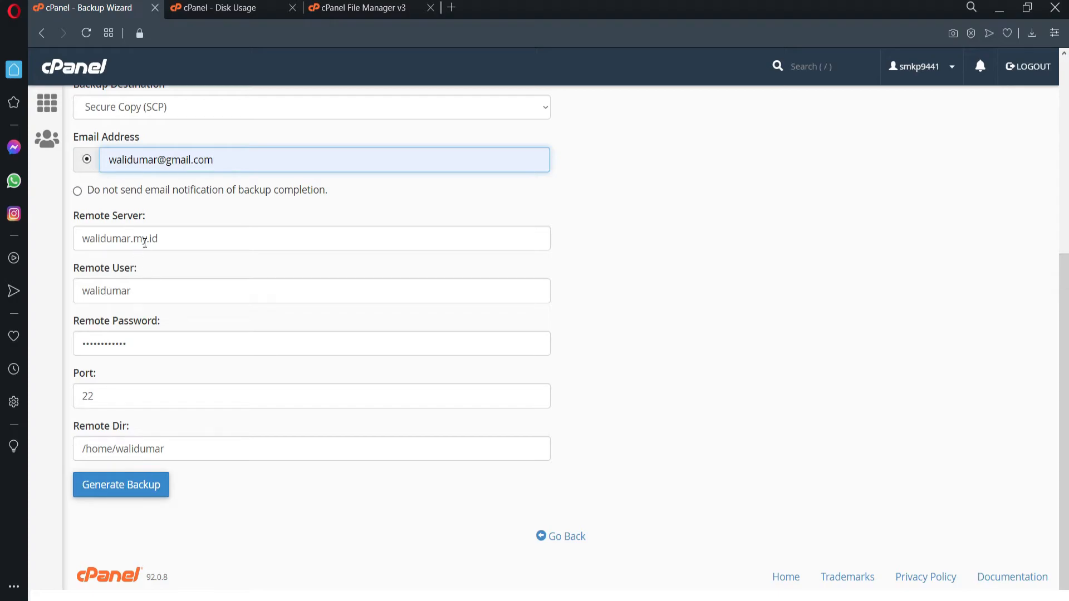
{"action": "triple_click", "coordinate": [148, 160]}
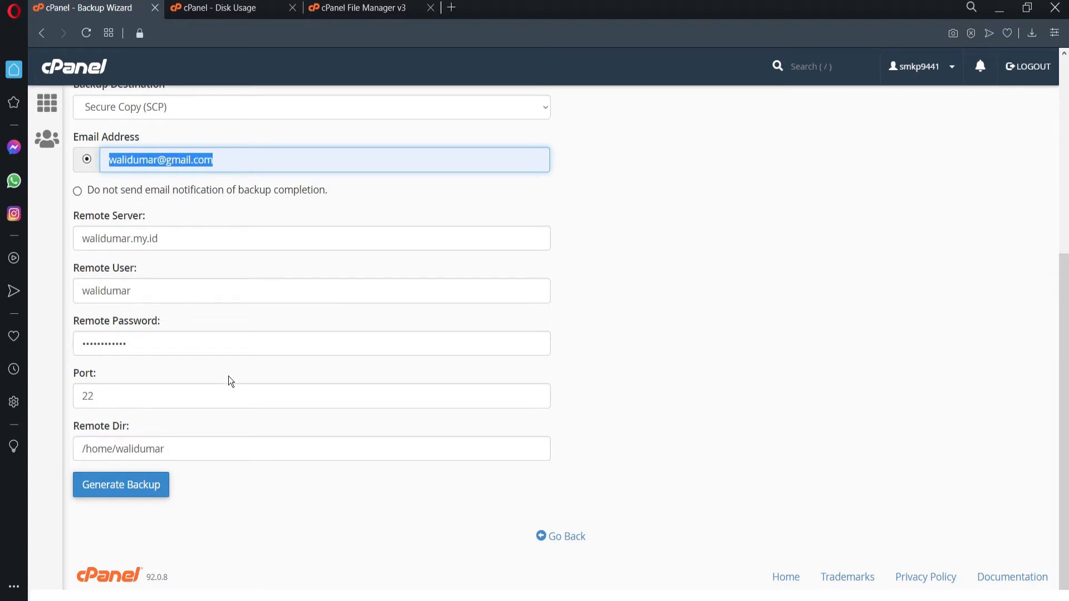
{"action": "left_click", "coordinate": [599, 419]}
Generate the full backup to the remote server over SCP.
{"action": "scroll", "coordinate": [599, 419], "scroll_direction": "up", "scroll_amount": 5}
{"action": "scroll", "coordinate": [599, 420], "scroll_direction": "down", "scroll_amount": 3}
{"action": "scroll", "coordinate": [599, 419], "scroll_direction": "down", "scroll_amount": 2}
{"action": "left_click", "coordinate": [147, 490]}
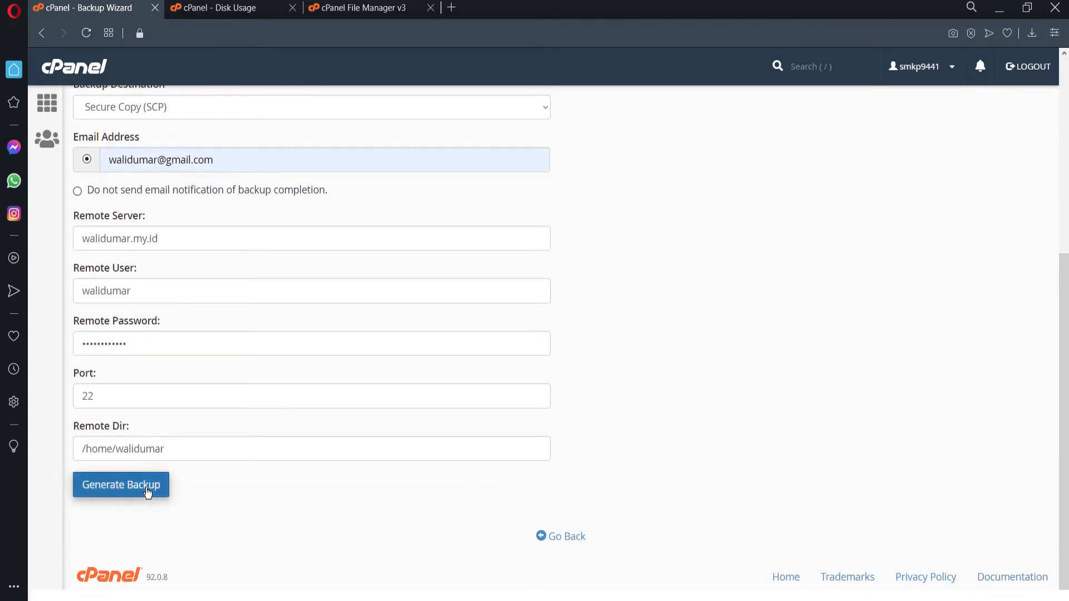
{"action": "scroll", "coordinate": [630, 299], "scroll_direction": "up", "scroll_amount": 4}
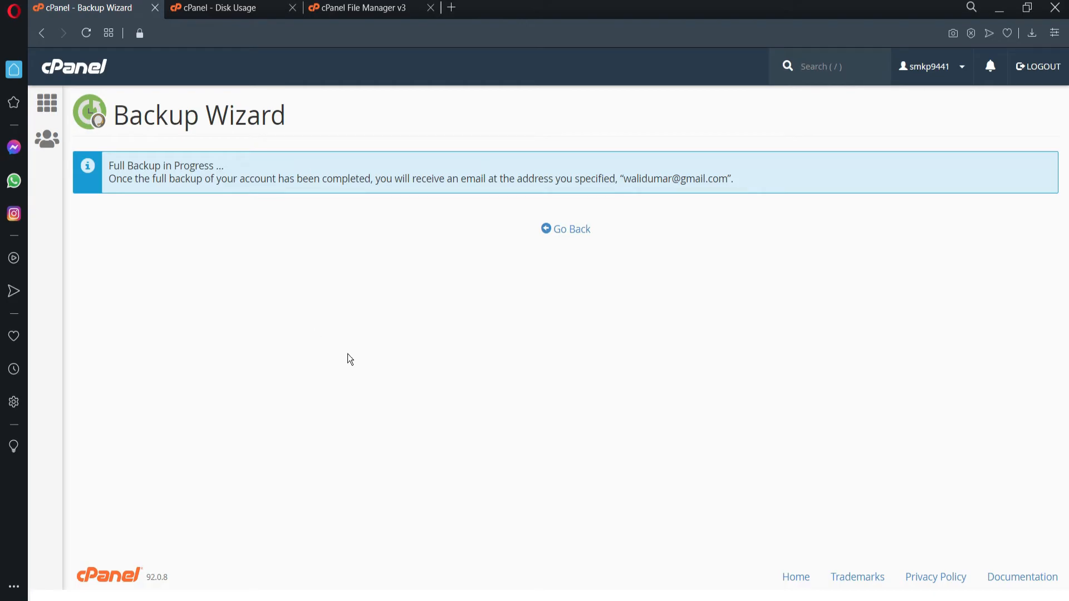
In the SSH terminal, list the home directory with ls -l, then run watch ls -l.
{"action": "key", "text": "alt+Tab"}
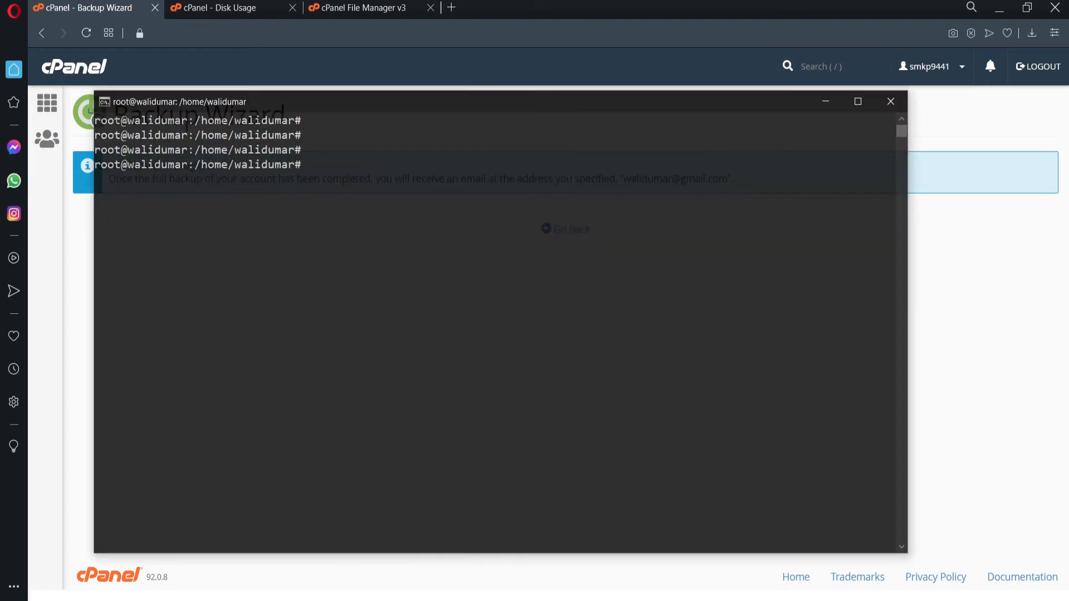
{"action": "type", "text": "ls -l"}
{"action": "key", "text": "Return"}
{"action": "type", "text": "ls -l"}
{"action": "key", "text": "BackSpace"}
{"action": "key", "text": "BackSpace"}
{"action": "key", "text": "BackSpace"}
{"action": "key", "text": "BackSpace"}
{"action": "key", "text": "BackSpace"}
{"action": "type", "text": "watch "}
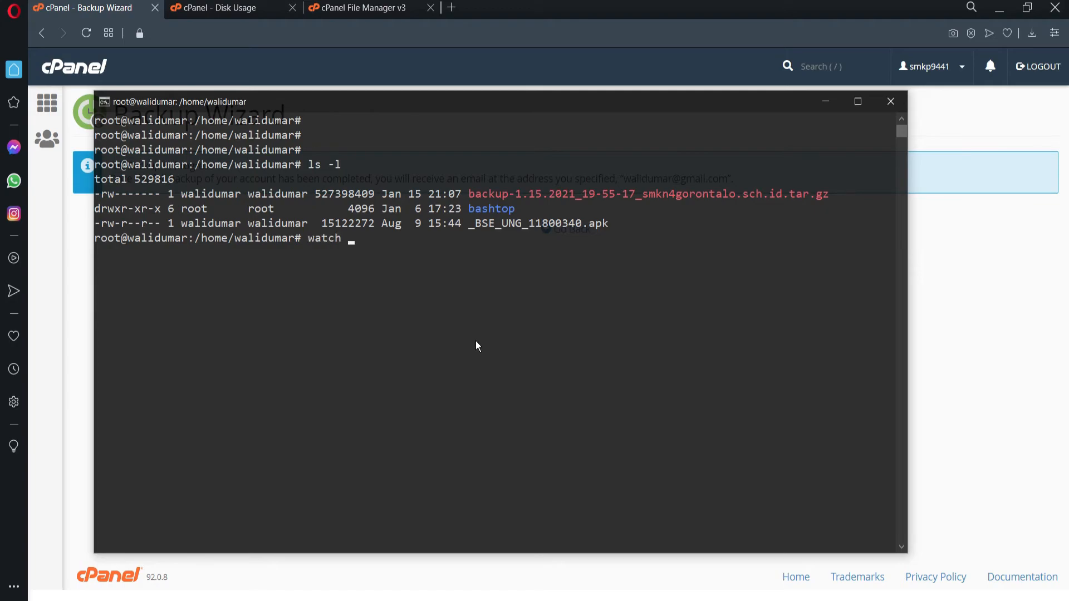
{"action": "type", "text": "ls -l"}
{"action": "key", "text": "Return"}
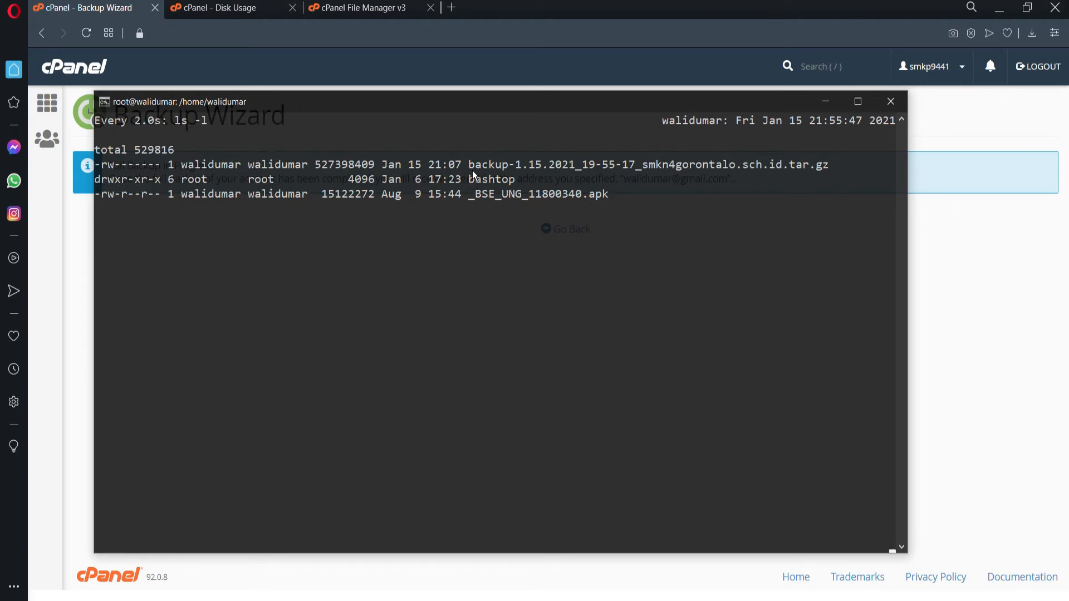
Highlight the older 527398409-byte backup archive and reposition the terminal window.
{"action": "left_click_drag", "start_coordinate": [473, 167], "coordinate": [826, 159]}
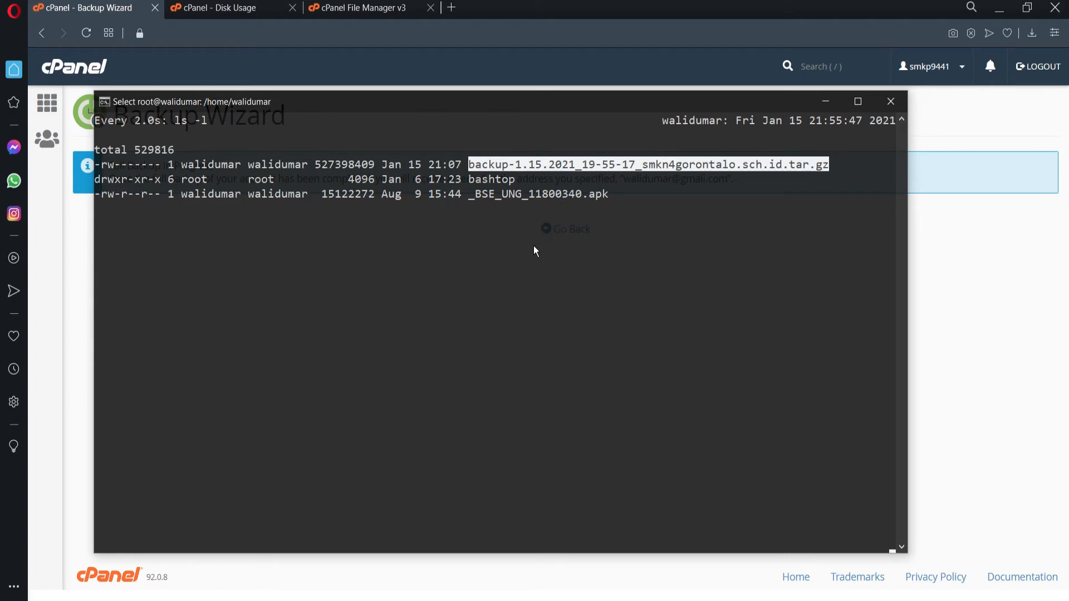
{"action": "right_click", "coordinate": [534, 245]}
{"action": "left_click_drag", "start_coordinate": [470, 165], "coordinate": [822, 168]}
{"action": "right_click", "coordinate": [824, 167]}
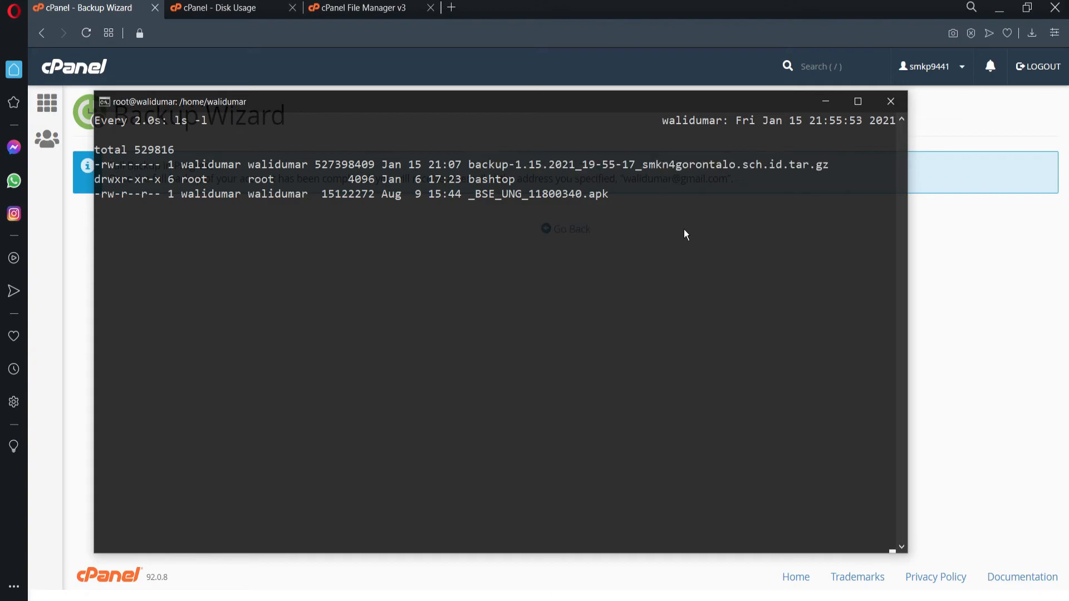
{"action": "left_click_drag", "start_coordinate": [595, 103], "coordinate": [724, 119]}
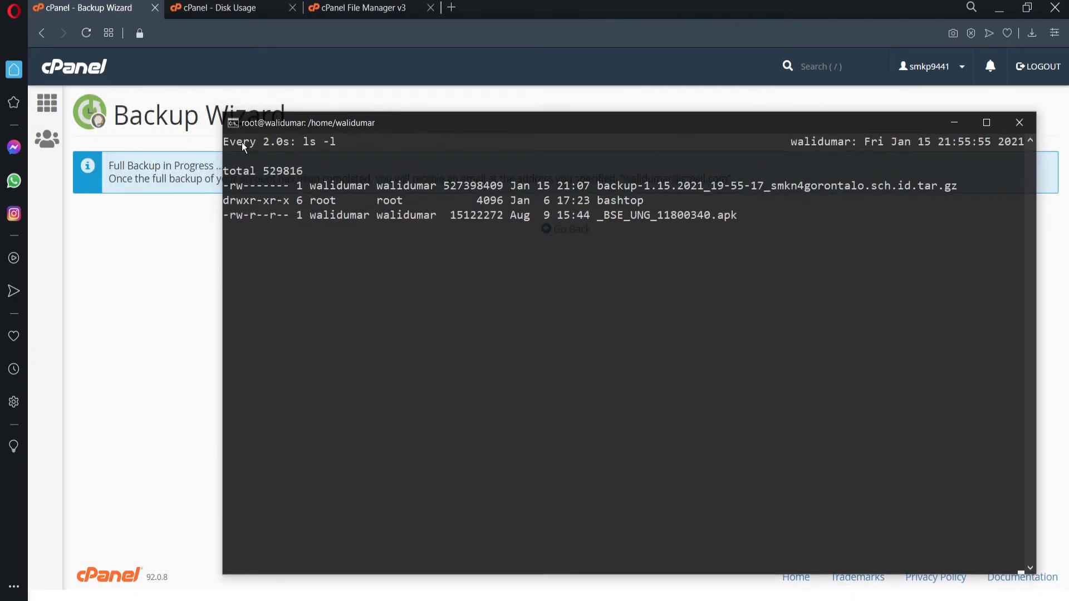
{"action": "left_click_drag", "start_coordinate": [224, 113], "coordinate": [257, 132]}
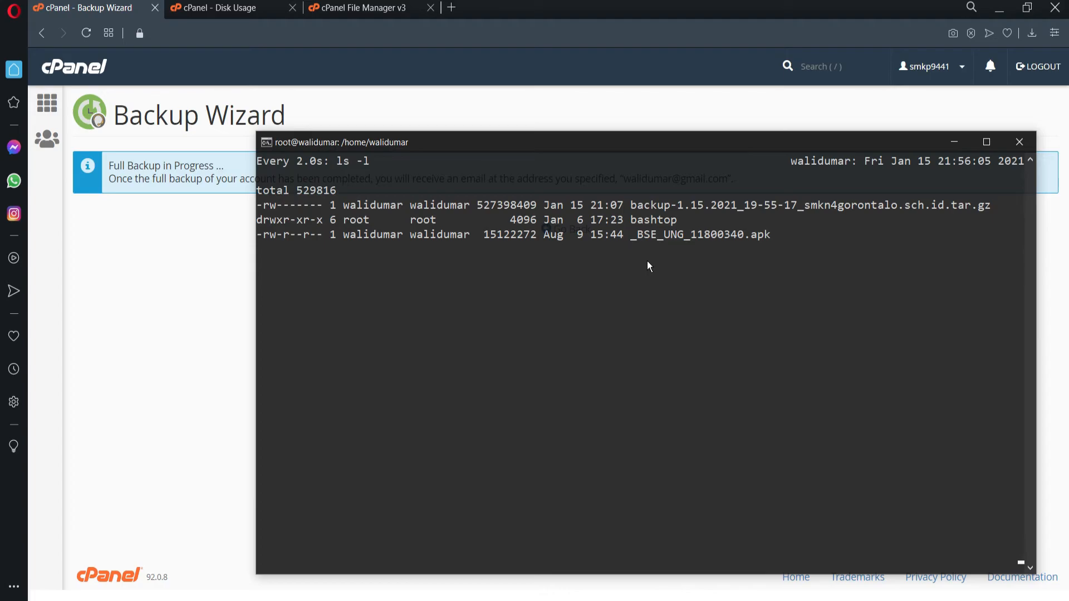
Restart the monitoring as watch ls -lh to show human-readable sizes.
{"action": "key", "text": "ctrl+c"}
{"action": "key", "text": "Up"}
{"action": "type", "text": "h"}
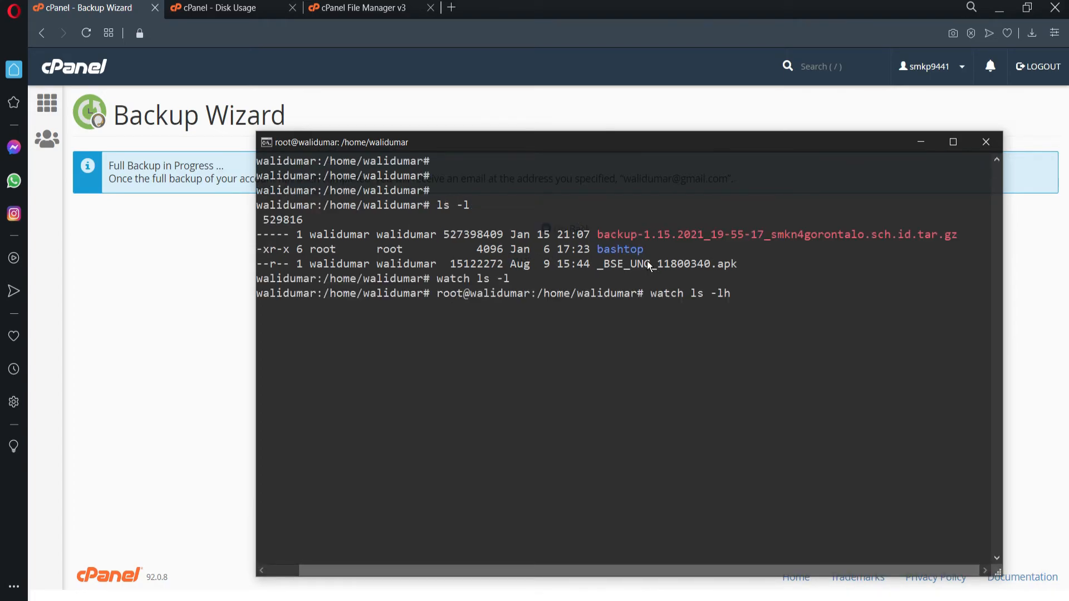
{"action": "key", "text": "Return"}
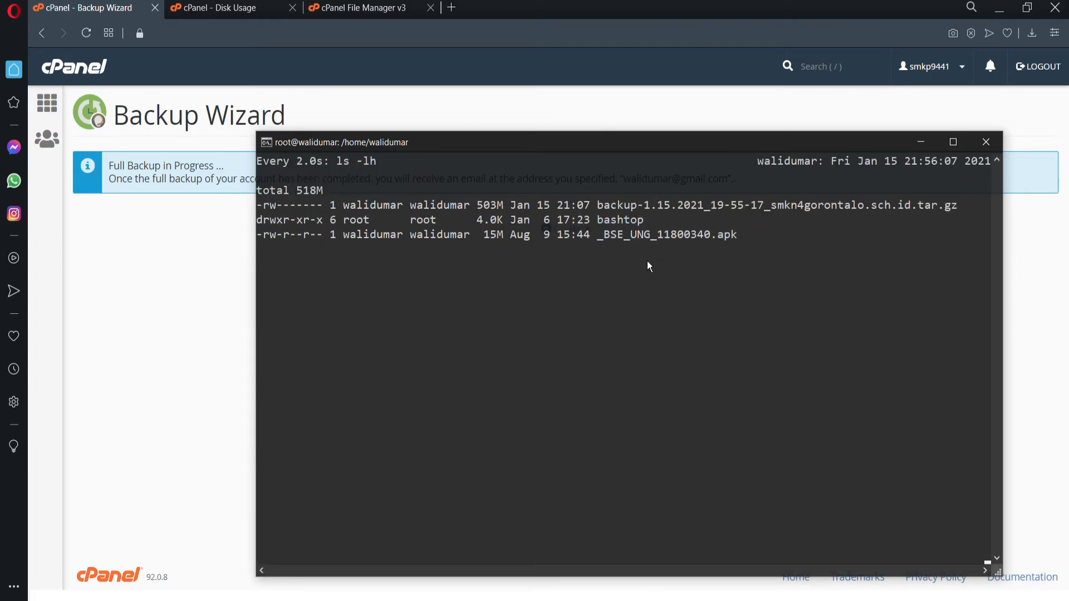
Highlight the new archive's size and the date, year and time in its file name.
{"action": "left_click_drag", "start_coordinate": [479, 218], "coordinate": [500, 222]}
{"action": "left_click_drag", "start_coordinate": [602, 220], "coordinate": [729, 225]}
{"action": "left_click", "coordinate": [683, 226]}
{"action": "left_click", "coordinate": [668, 253]}
{"action": "right_click", "coordinate": [673, 223]}
{"action": "left_click", "coordinate": [663, 220]}
{"action": "left_click_drag", "start_coordinate": [665, 223], "coordinate": [672, 225]}
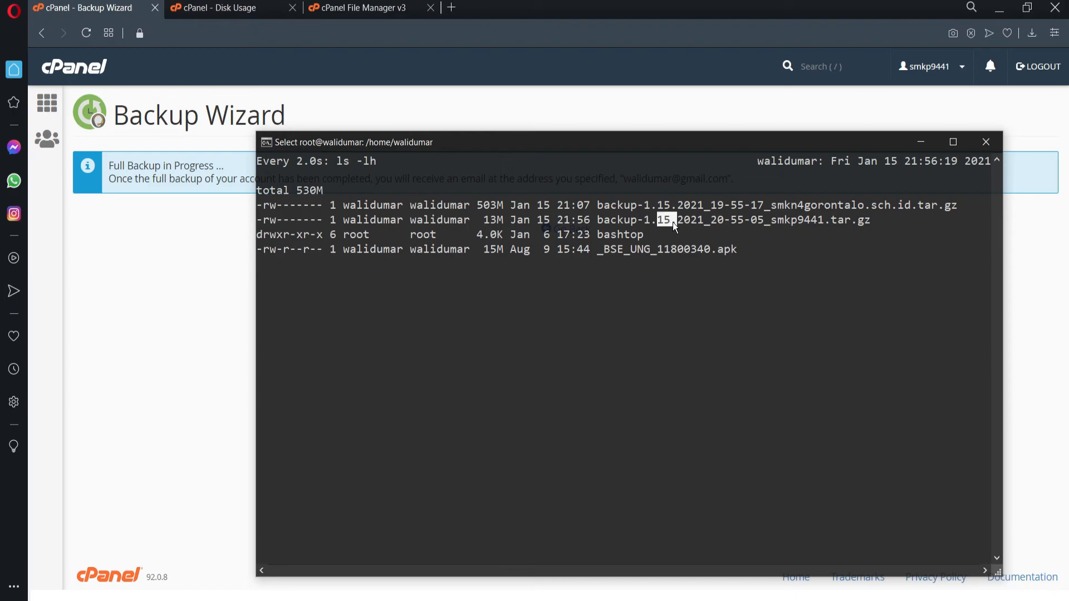
{"action": "right_click", "coordinate": [677, 238]}
{"action": "left_click_drag", "start_coordinate": [650, 219], "coordinate": [741, 220]}
{"action": "left_click", "coordinate": [706, 219]}
{"action": "right_click", "coordinate": [717, 234]}
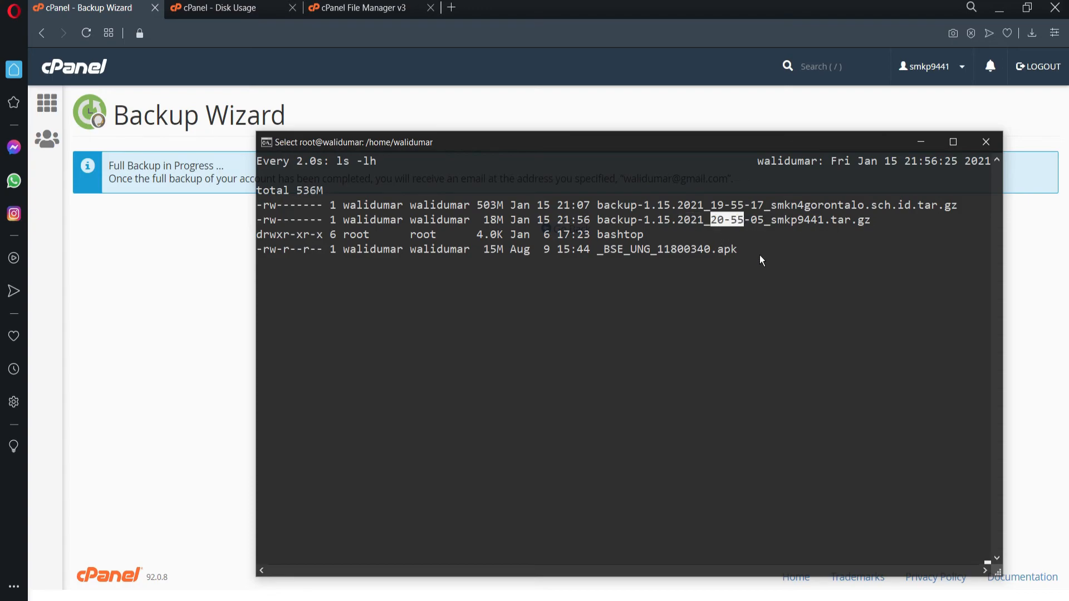
{"action": "right_click", "coordinate": [713, 242]}
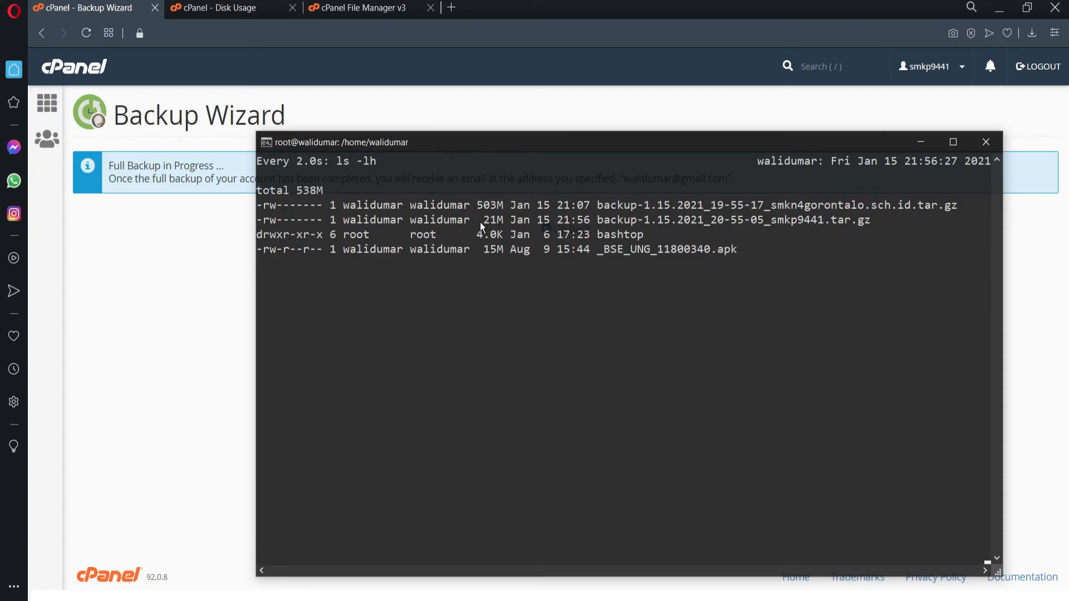
Track the new archive growing from 23M to 31M beside the 503M archive.
{"action": "left_click_drag", "start_coordinate": [484, 219], "coordinate": [502, 220]}
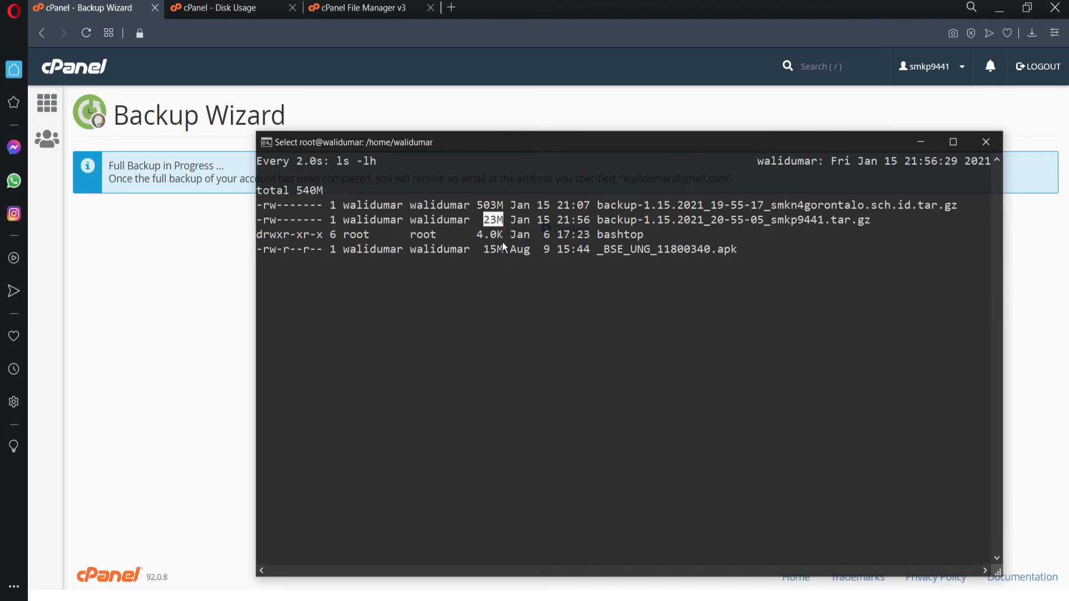
{"action": "right_click", "coordinate": [503, 262]}
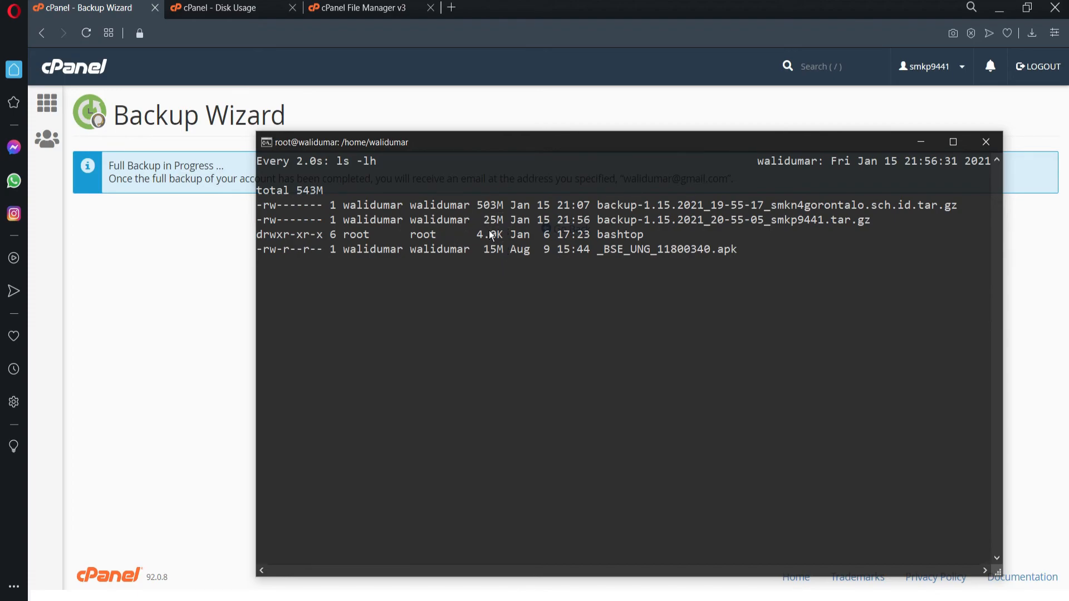
{"action": "left_click_drag", "start_coordinate": [484, 220], "coordinate": [502, 207]}
{"action": "right_click", "coordinate": [500, 249]}
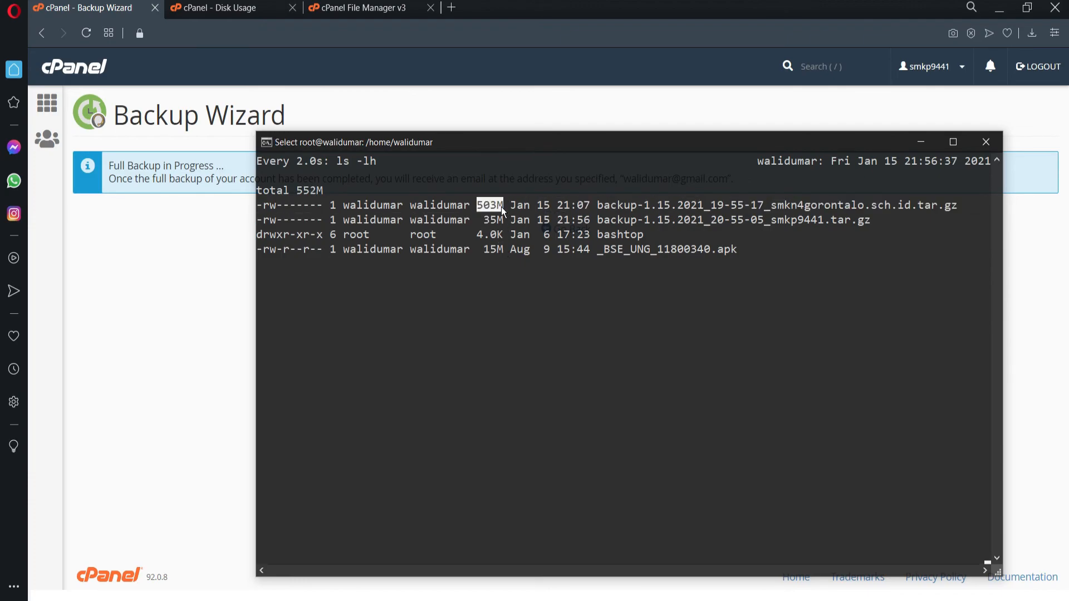
{"action": "right_click", "coordinate": [515, 255]}
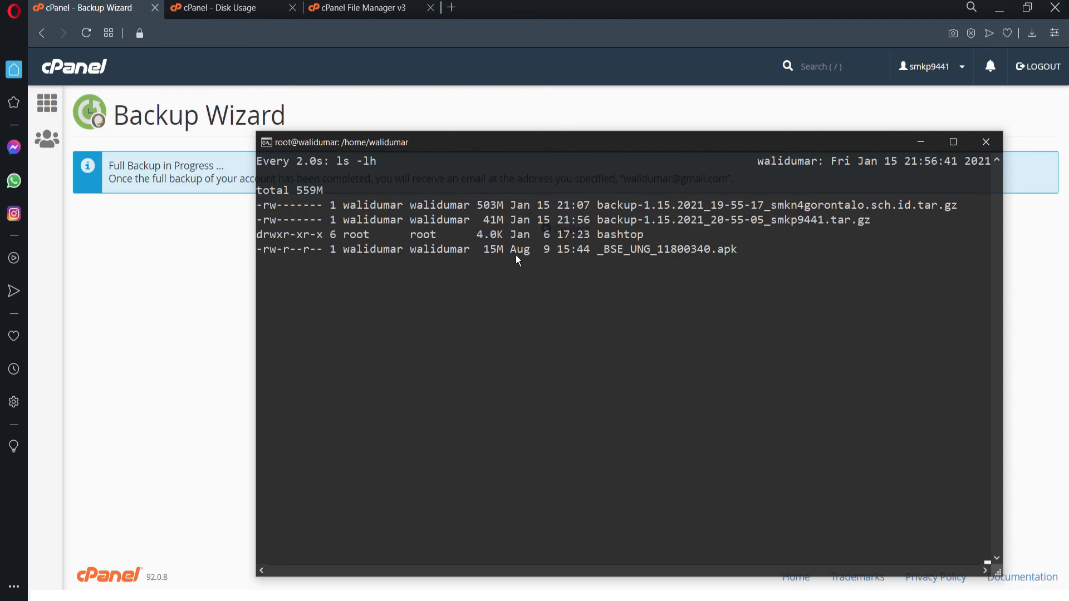